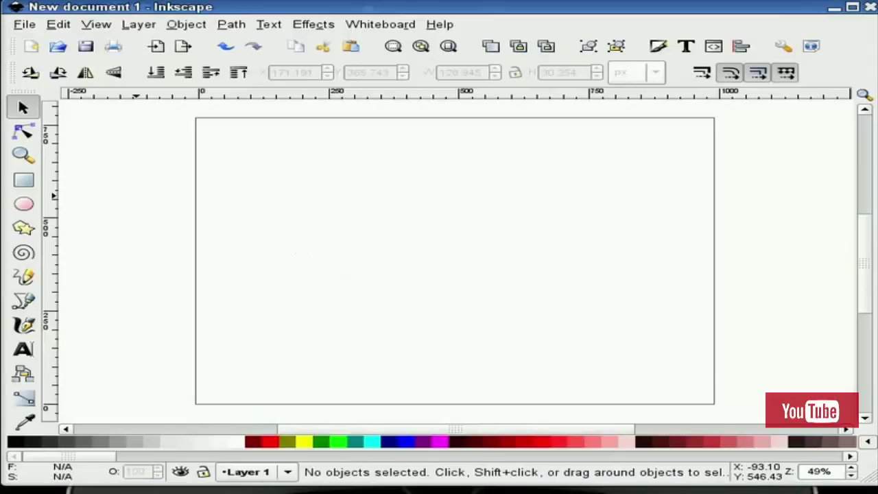
# - Give the page an opaque near-black background (030303ff), then reopen Document Properties
pyautogui.click(36, 30)
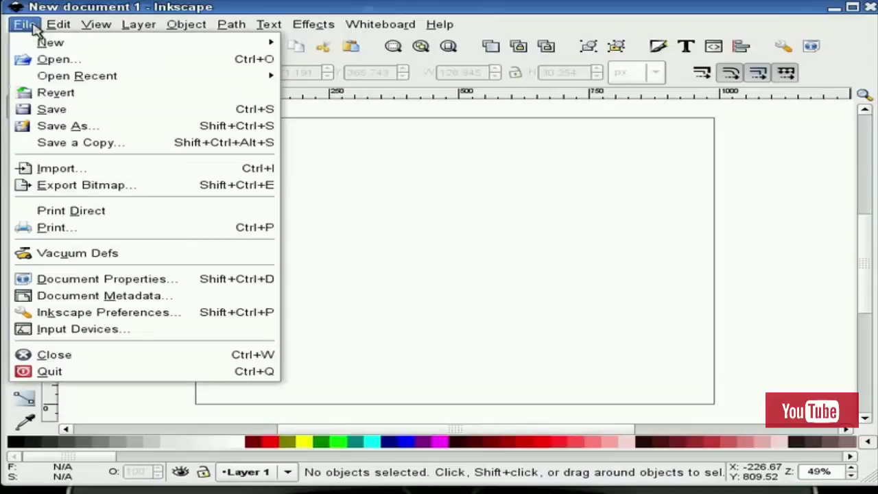
pyautogui.click(138, 280)
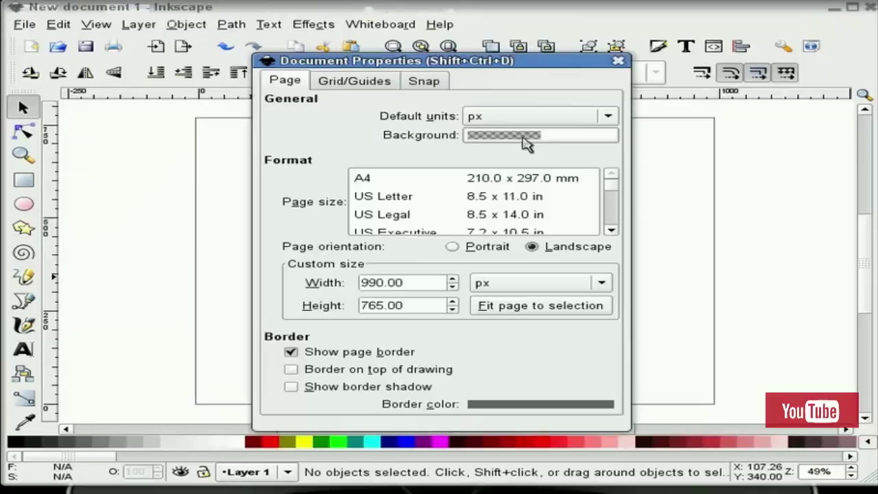
pyautogui.click(531, 137)
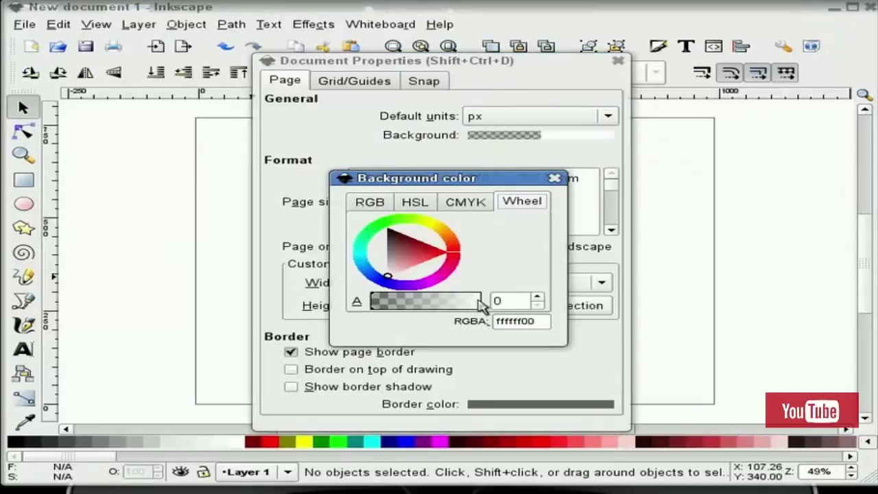
pyautogui.moveTo(480, 304); pyautogui.dragTo(489, 307)
pyautogui.moveTo(404, 247); pyautogui.dragTo(391, 233)
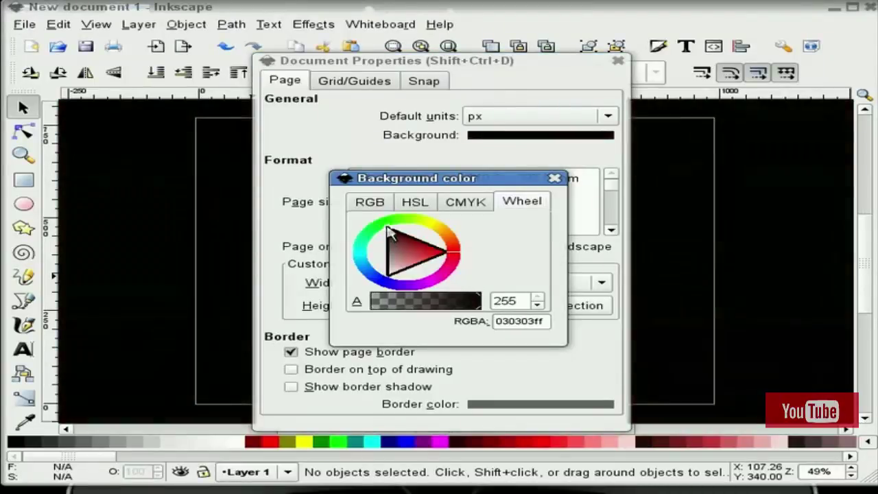
pyautogui.click(554, 179)
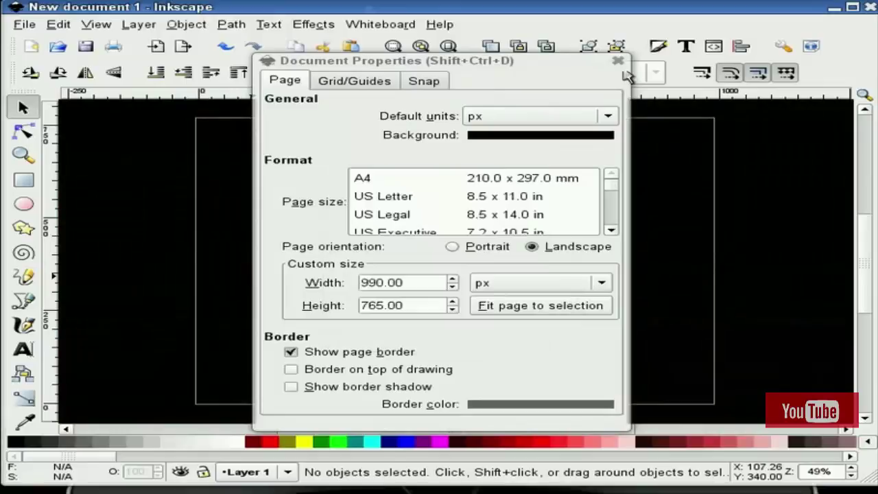
pyautogui.click(618, 61)
pyautogui.click(24, 24)
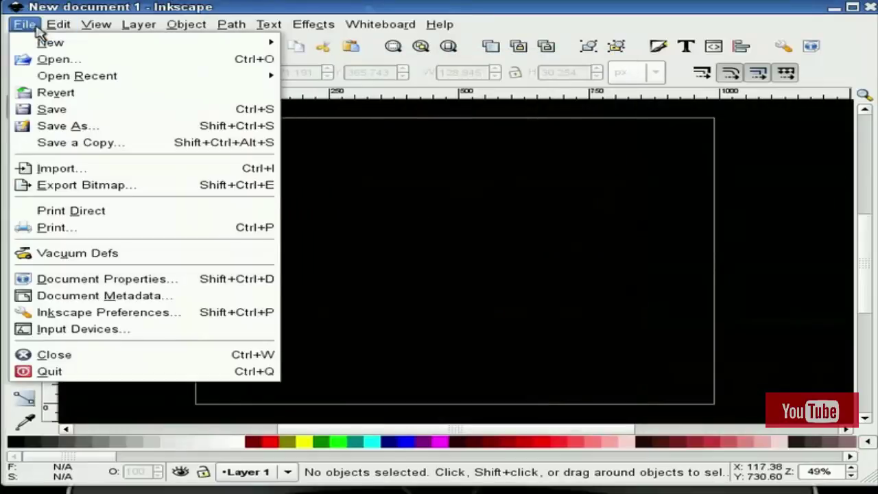
pyautogui.click(110, 280)
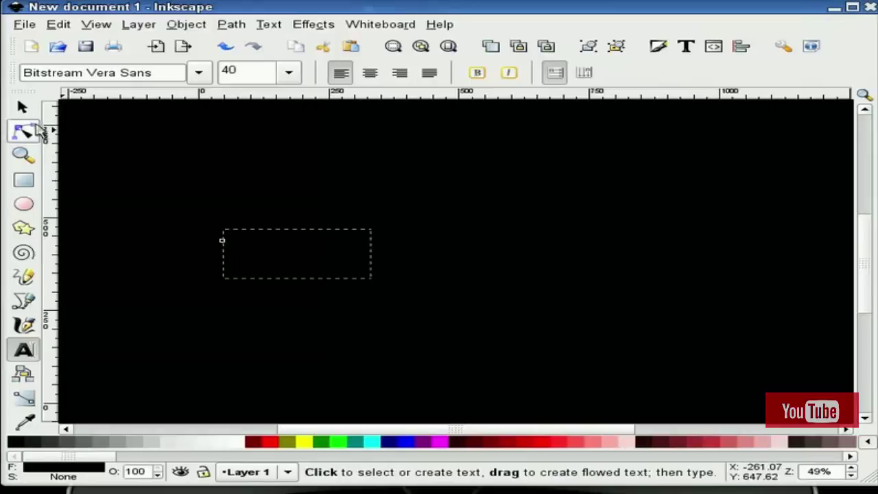
# - Fill the WEREWOLVES OF LONDON text with dark red from the palette, then deselect it
pyautogui.click(22, 107)
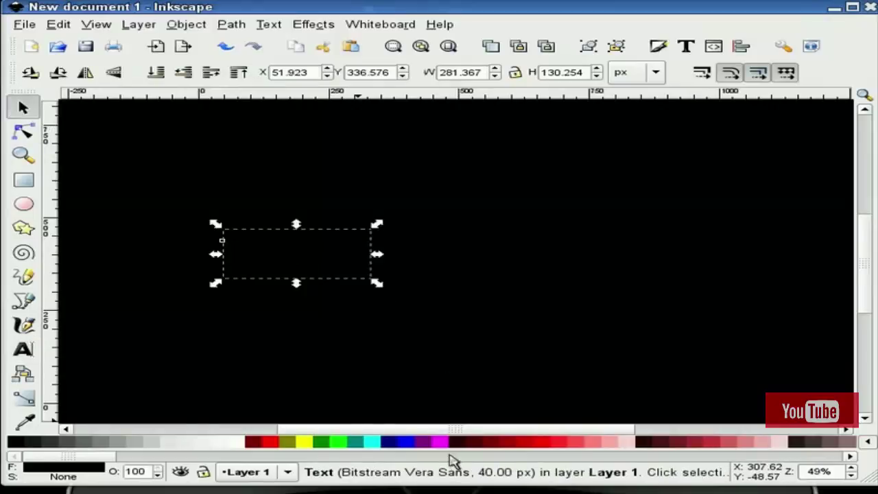
pyautogui.click(487, 444)
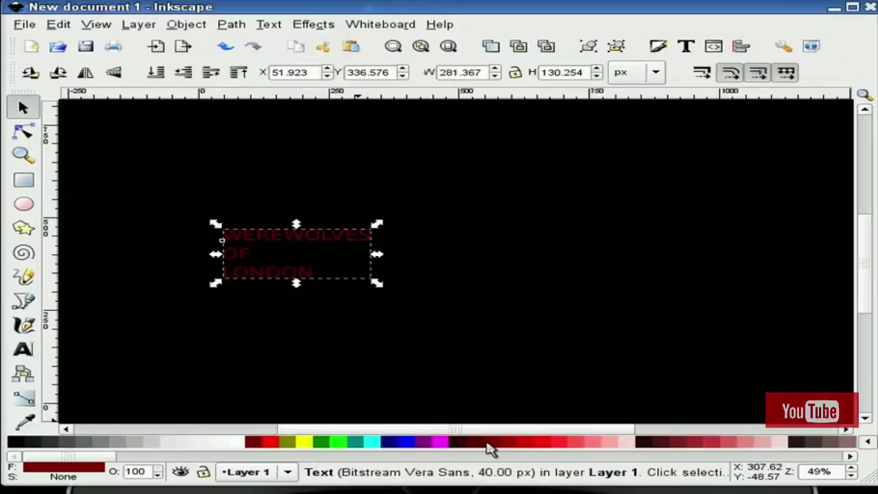
pyautogui.click(496, 444)
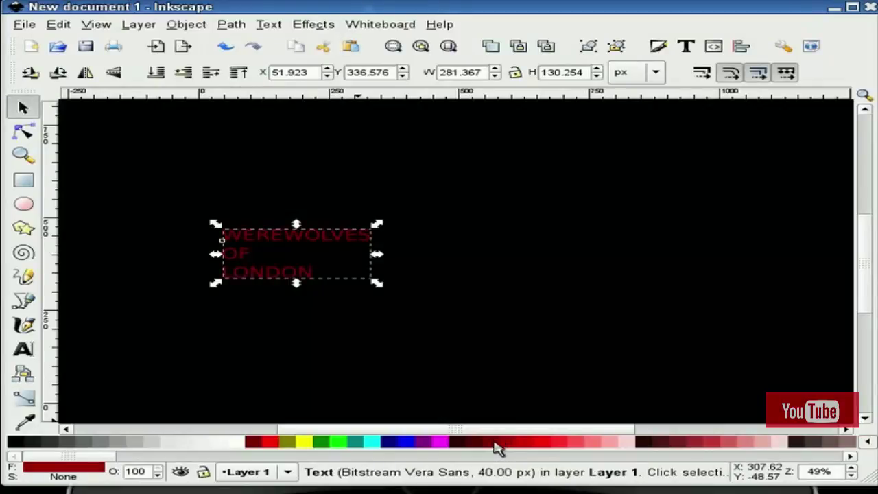
pyautogui.click(418, 357)
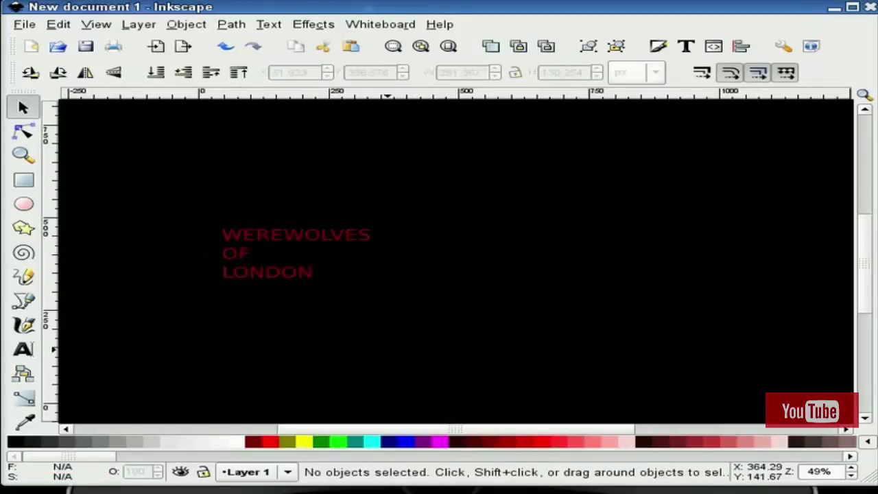
# - Centre-align the title's lines and choose Chiller as its font in Text and Font
pyautogui.click(314, 232)
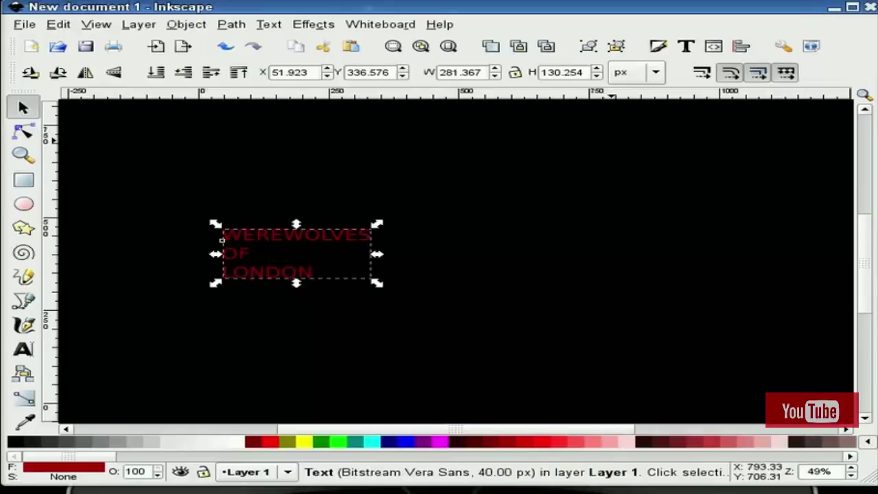
pyautogui.click(686, 46)
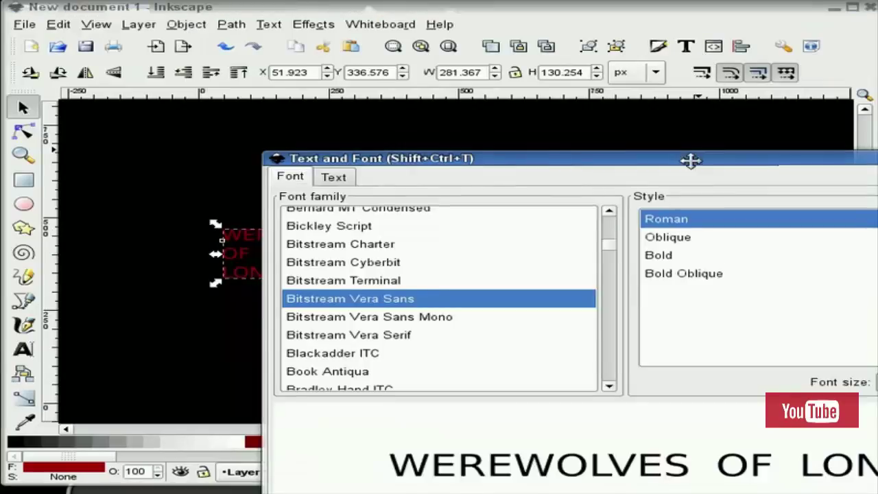
pyautogui.moveTo(690, 160)
pyautogui.mouseDown()
pyautogui.moveTo(488, 48)
pyautogui.moveTo(465, 51)
pyautogui.moveTo(443, 36)
pyautogui.mouseUp()
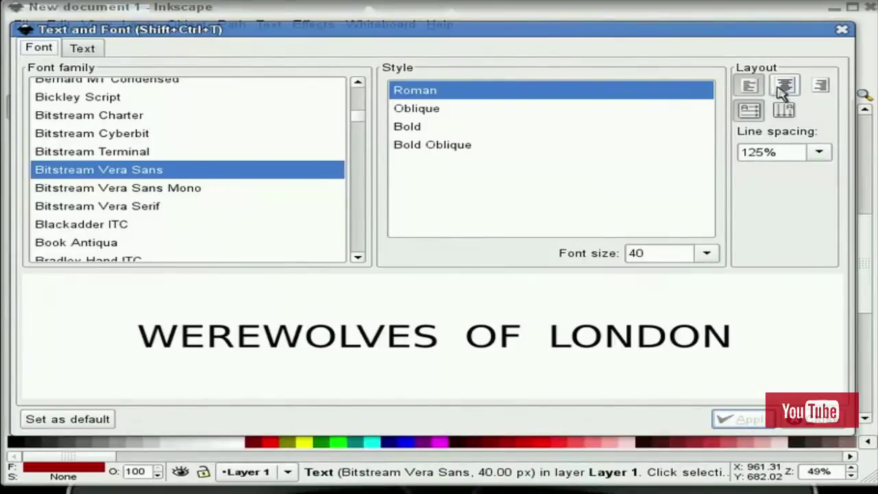
pyautogui.click(786, 86)
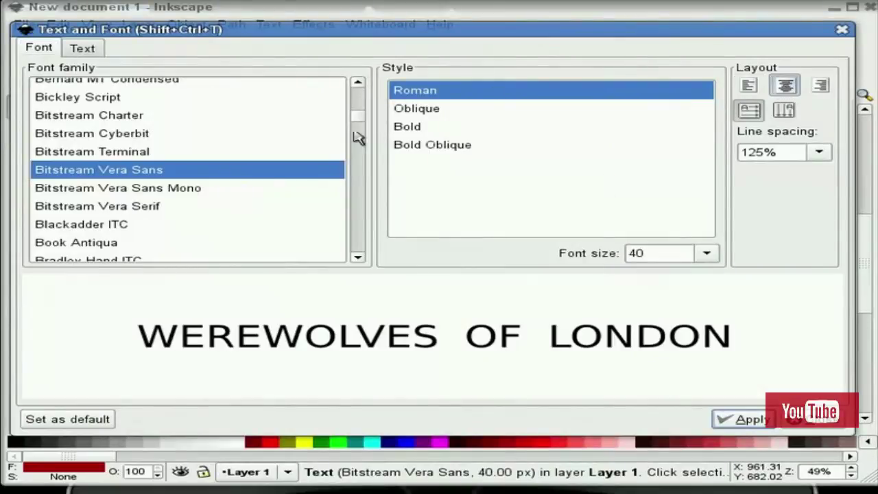
pyautogui.moveTo(360, 115); pyautogui.dragTo(359, 126)
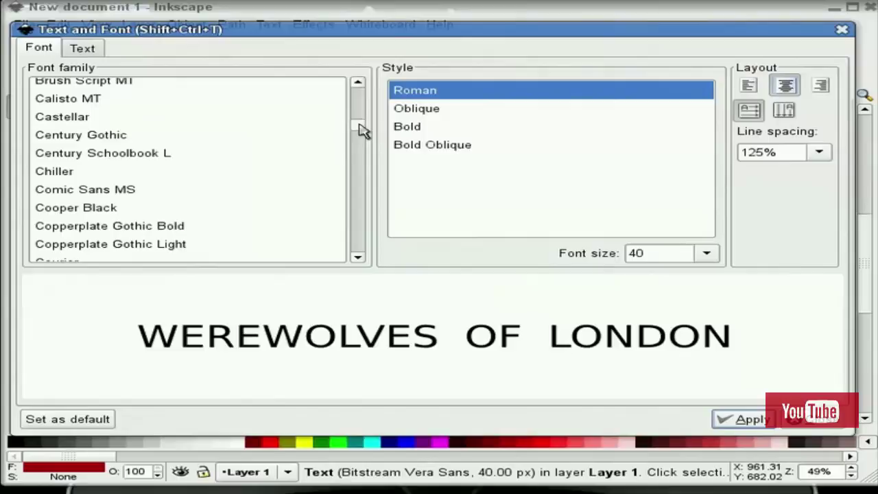
pyautogui.click(69, 178)
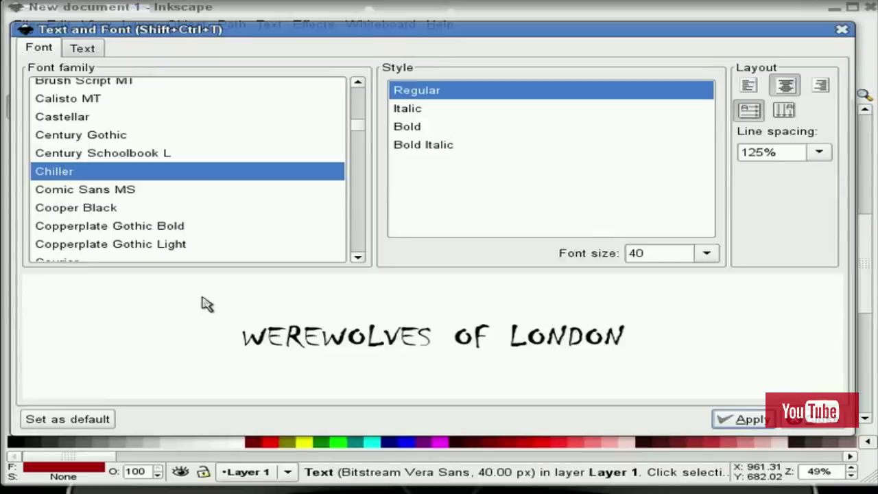
# - Apply Chiller, scale the title up about 2.7 times and move it toward the page centre
pyautogui.click(755, 421)
pyautogui.click(826, 421)
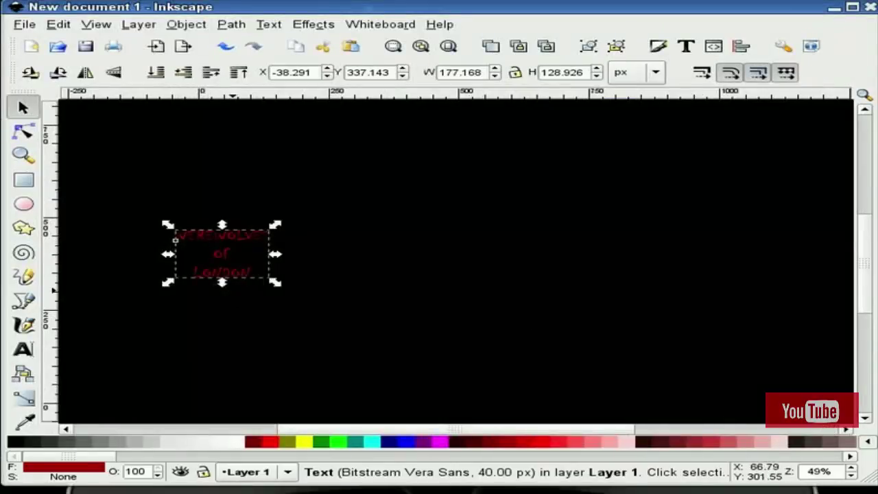
pyautogui.moveTo(276, 227)
pyautogui.mouseDown()
pyautogui.moveTo(706, 147)
pyautogui.moveTo(431, 153)
pyautogui.mouseUp()
pyautogui.click(418, 203)
pyautogui.moveTo(418, 204)
pyautogui.mouseDown()
pyautogui.moveTo(478, 249)
pyautogui.moveTo(531, 270)
pyautogui.mouseUp()
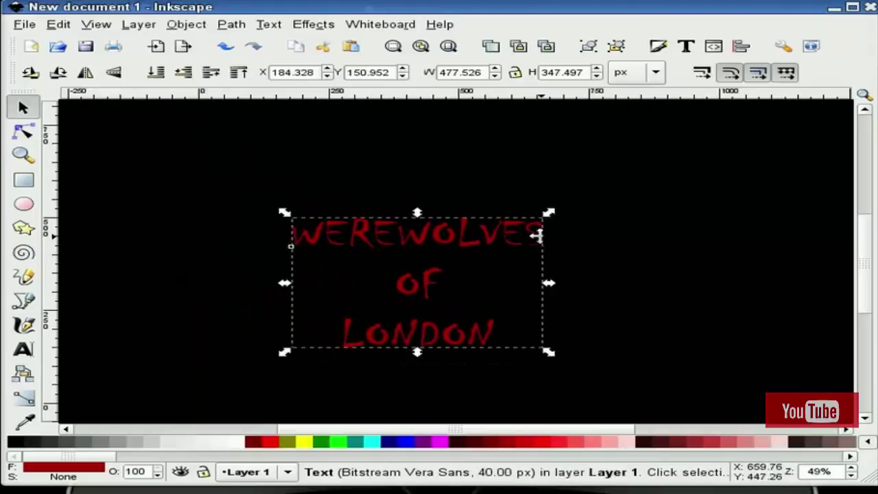
# - Enlarge the title further to about 190.7 px and nudge it into place
pyautogui.moveTo(559, 215); pyautogui.dragTo(855, 133)
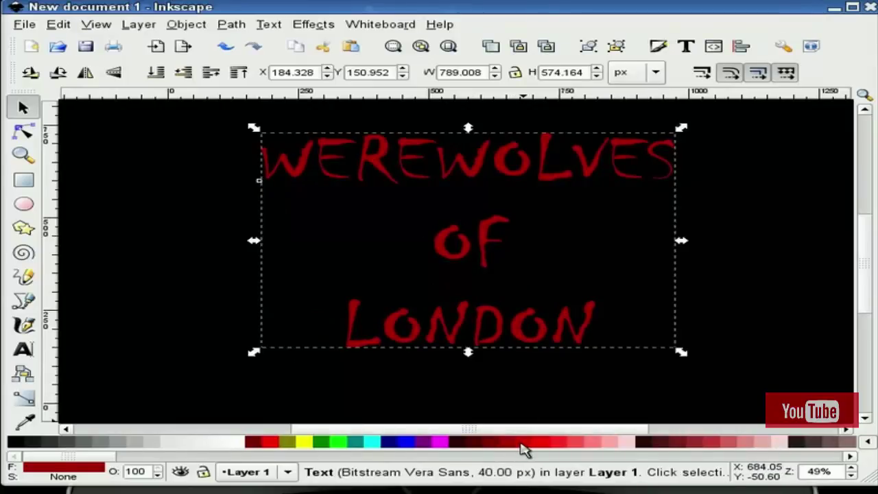
pyautogui.click(519, 398)
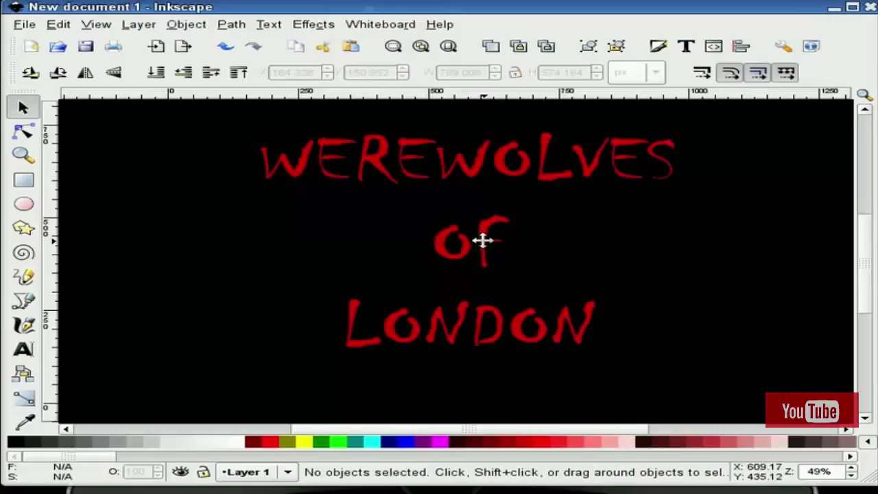
pyautogui.moveTo(482, 239); pyautogui.dragTo(468, 256)
pyautogui.moveTo(675, 147); pyautogui.dragTo(734, 130)
pyautogui.click(739, 209)
pyautogui.click(554, 167)
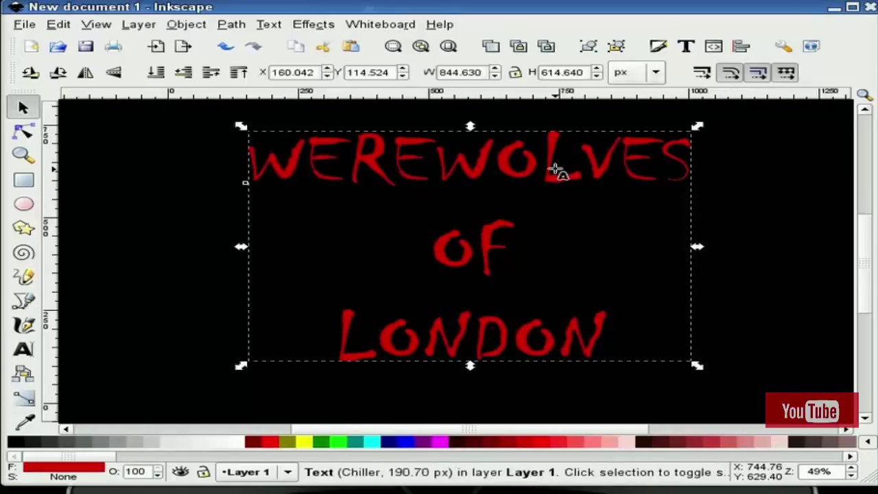
# - Tighten the line spacing around OF with three Ctrl+Alt+< reductions
pyautogui.press('t')
pyautogui.click(503, 247)
pyautogui.moveTo(503, 247); pyautogui.dragTo(453, 250)
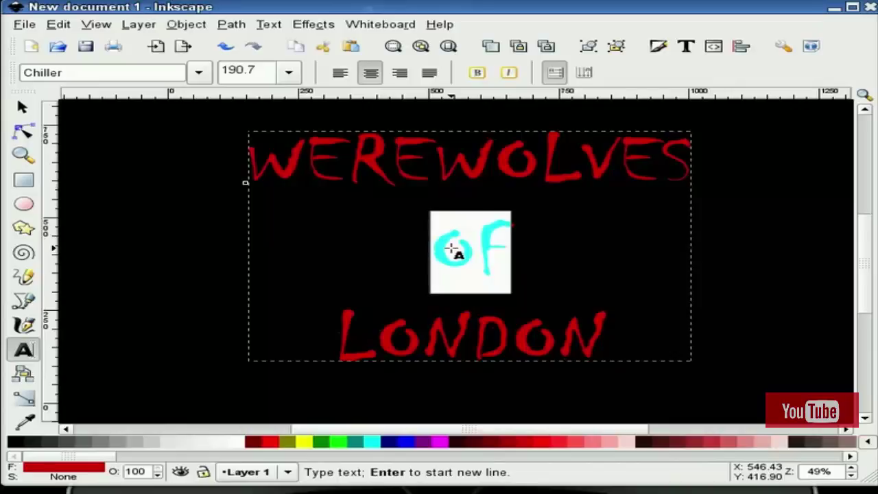
pyautogui.press('ctrl+alt+less')
pyautogui.press('ctrl+alt+less')
pyautogui.press('ctrl+alt+less')
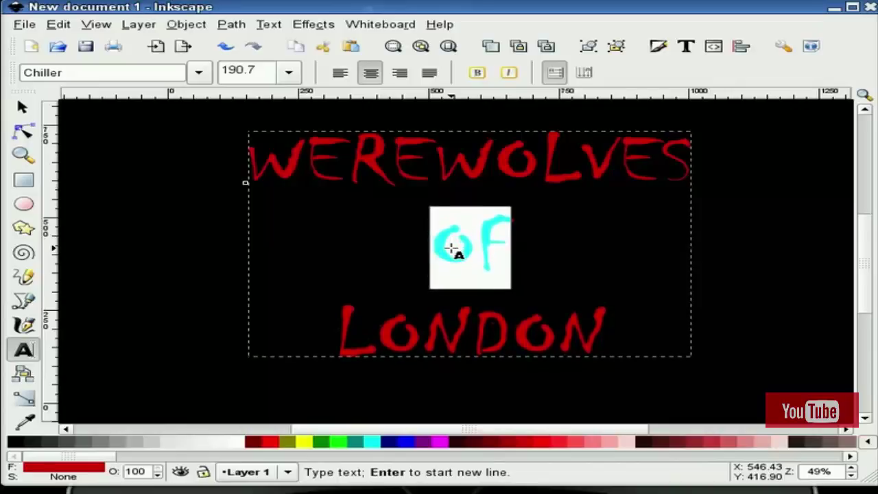
pyautogui.press('ctrl+alt+less')
pyautogui.press('ctrl+alt+less')
pyautogui.press('ctrl+alt+less')
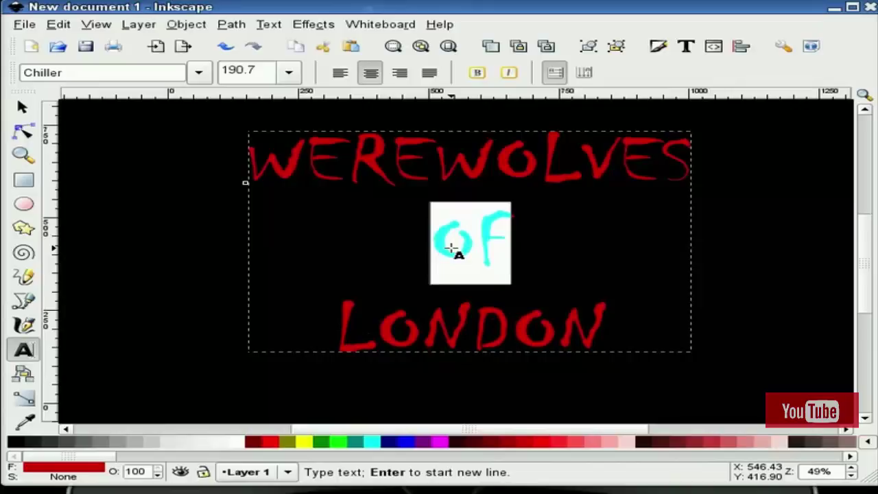
pyautogui.press('ctrl+alt+less')
pyautogui.press('ctrl+alt+less')
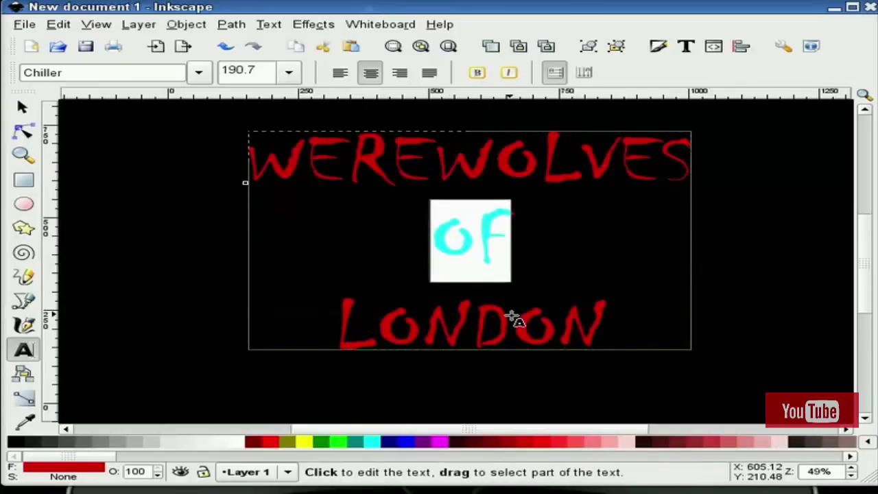
pyautogui.click(513, 316)
pyautogui.moveTo(609, 322)
pyautogui.mouseDown()
pyautogui.moveTo(352, 328)
pyautogui.moveTo(261, 312)
pyautogui.mouseUp()
pyautogui.click(559, 327)
pyautogui.click(605, 323)
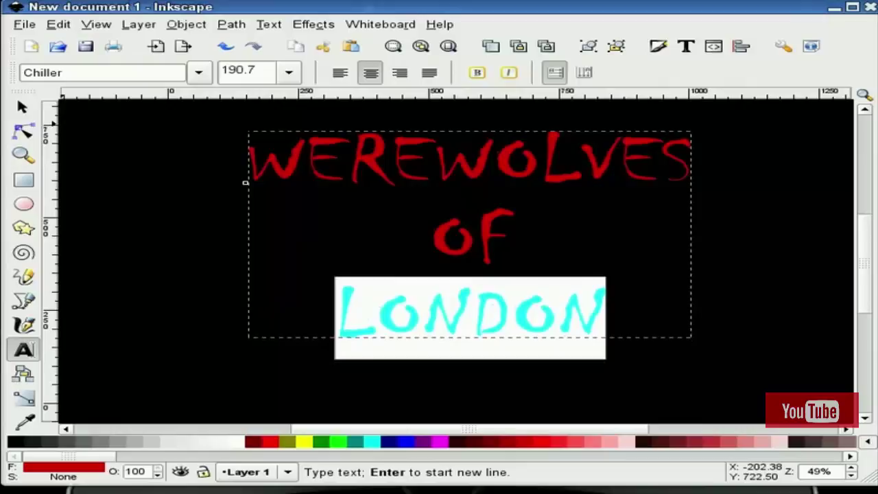
# - Move the title and enlarge it to about 125%, centred across the page top
pyautogui.press('F1')
pyautogui.click(343, 162)
pyautogui.moveTo(343, 163); pyautogui.dragTo(292, 207)
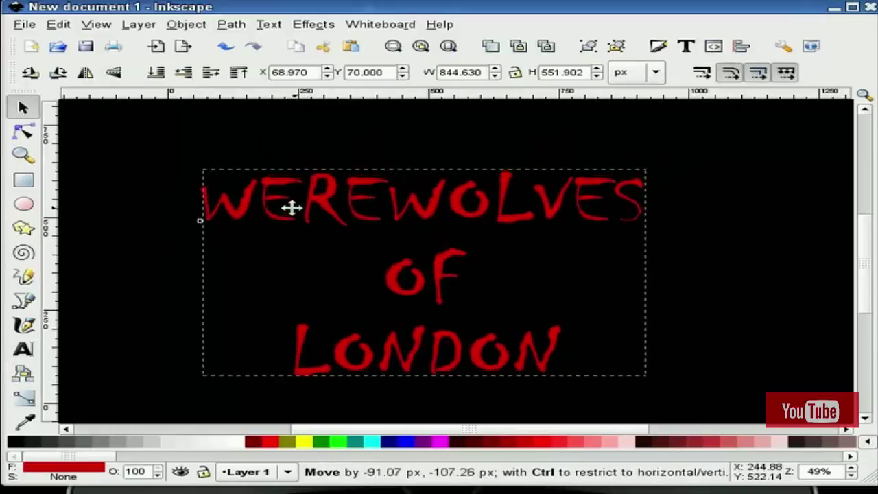
pyautogui.moveTo(648, 169)
pyautogui.mouseDown()
pyautogui.moveTo(835, 118)
pyautogui.moveTo(770, 111)
pyautogui.mouseUp()
pyautogui.moveTo(542, 159)
pyautogui.mouseDown()
pyautogui.moveTo(540, 169)
pyautogui.moveTo(511, 168)
pyautogui.moveTo(515, 149)
pyautogui.moveTo(527, 148)
pyautogui.mouseUp()
# - Paint three wavy red vertical calligraphic test strokes left of the title
pyautogui.click(803, 190)
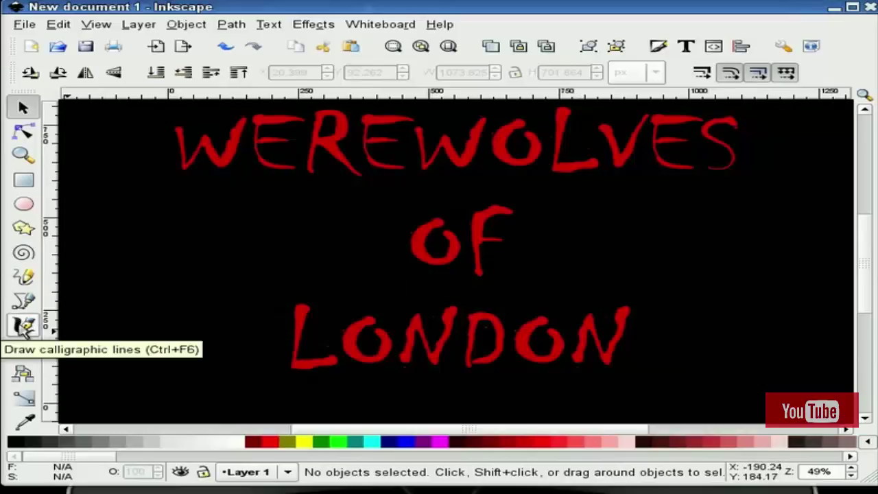
pyautogui.click(24, 327)
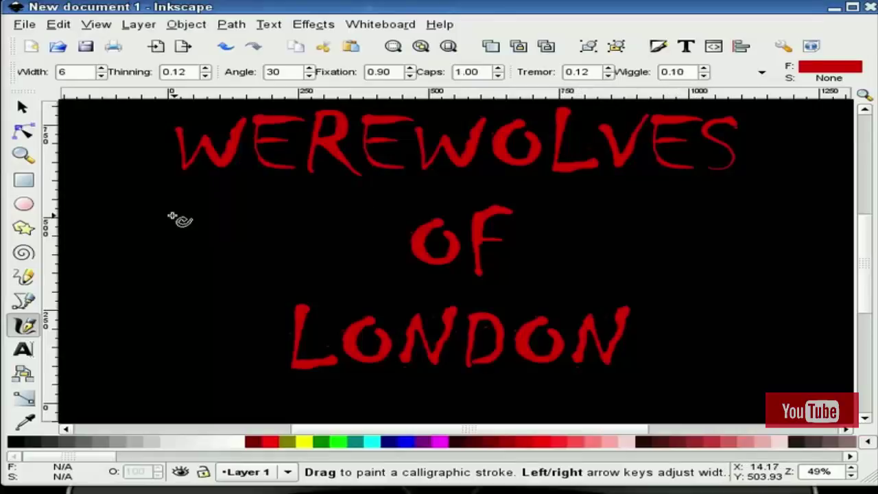
pyautogui.moveTo(171, 215); pyautogui.dragTo(169, 374)
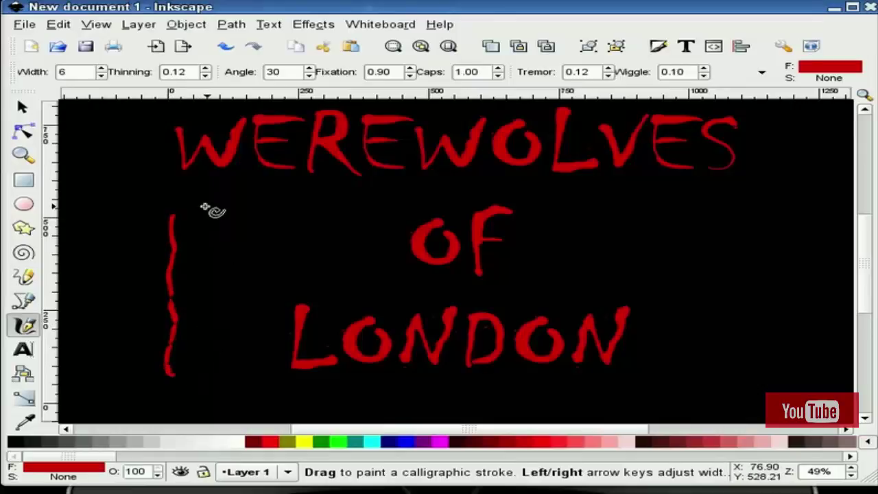
pyautogui.moveTo(204, 206); pyautogui.dragTo(211, 364)
pyautogui.moveTo(113, 223); pyautogui.dragTo(123, 374)
pyautogui.click(23, 107)
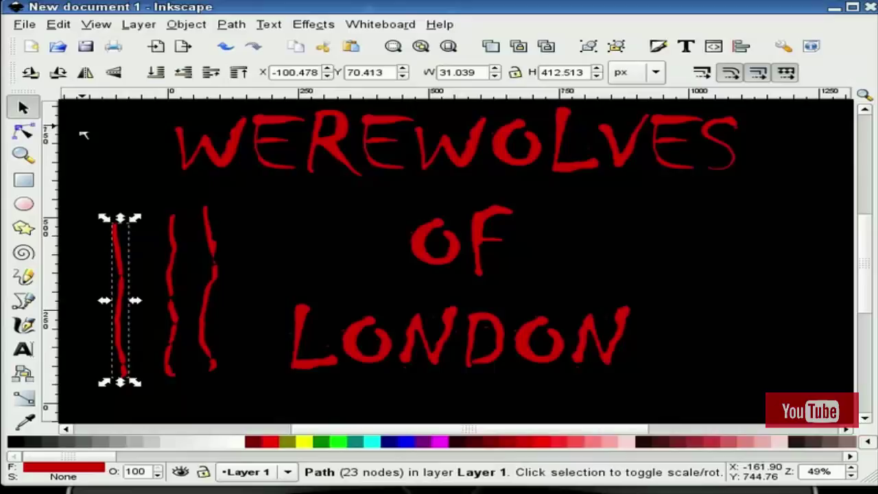
pyautogui.click(120, 182)
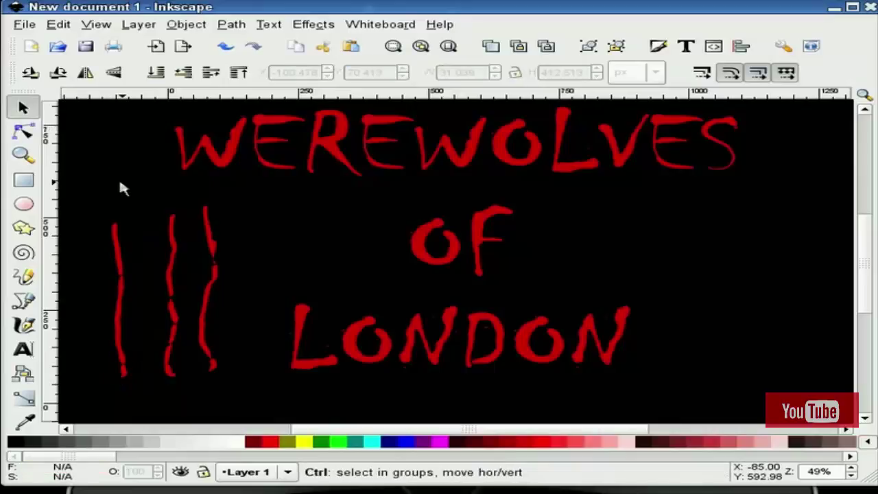
# - Undo the three test strokes and zoom in on the WEREWOLVES and OF lines
pyautogui.hotkey('ctrl', 'z')
pyautogui.hotkey('ctrl', 'z')
pyautogui.hotkey('ctrl', 'z')
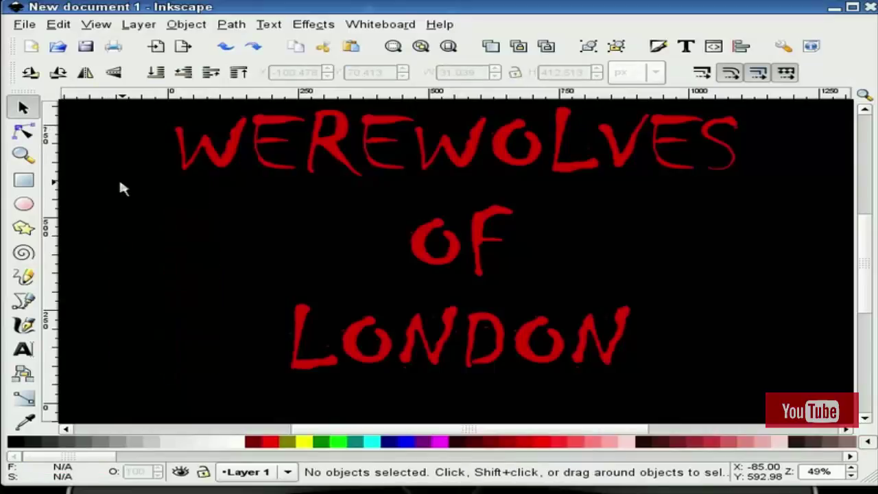
pyautogui.click(23, 154)
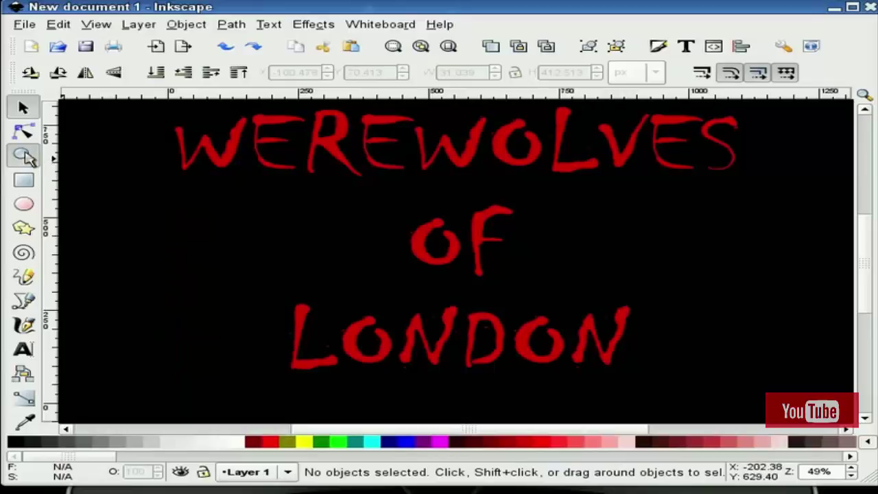
pyautogui.moveTo(124, 283)
pyautogui.mouseDown()
pyautogui.moveTo(368, 177)
pyautogui.moveTo(664, 135)
pyautogui.mouseUp()
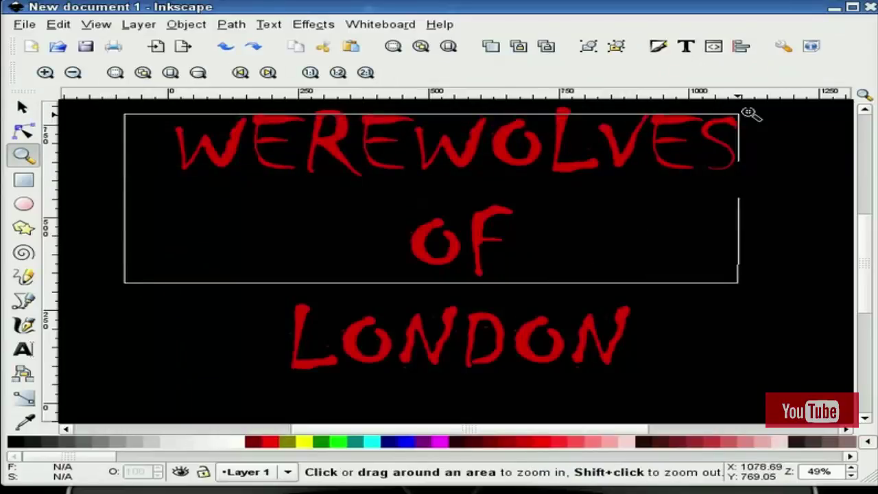
pyautogui.moveTo(747, 112); pyautogui.dragTo(749, 113)
pyautogui.press('s')
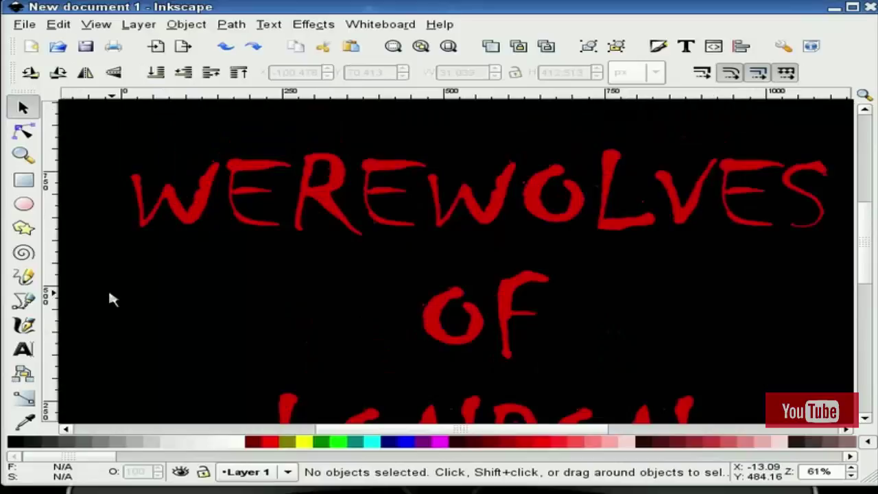
# - Paint calligraphy drips hanging from the first W, first E, R and second E
pyautogui.click(24, 326)
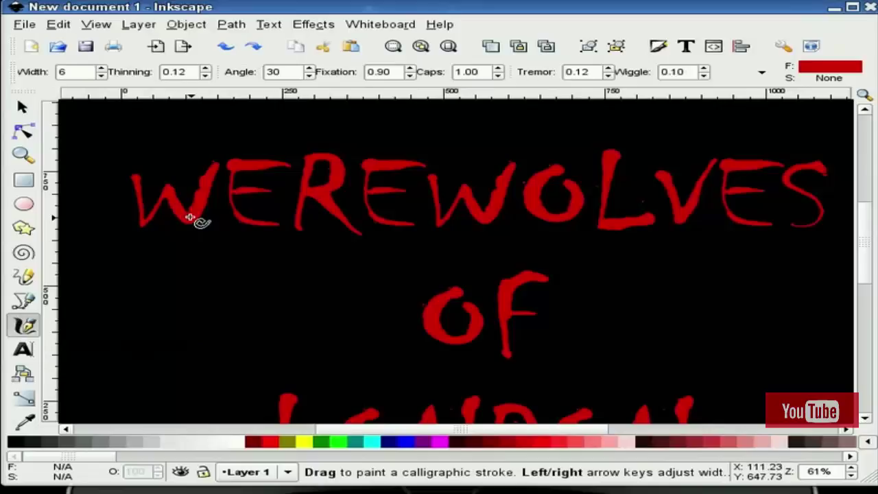
pyautogui.moveTo(189, 226); pyautogui.dragTo(183, 315)
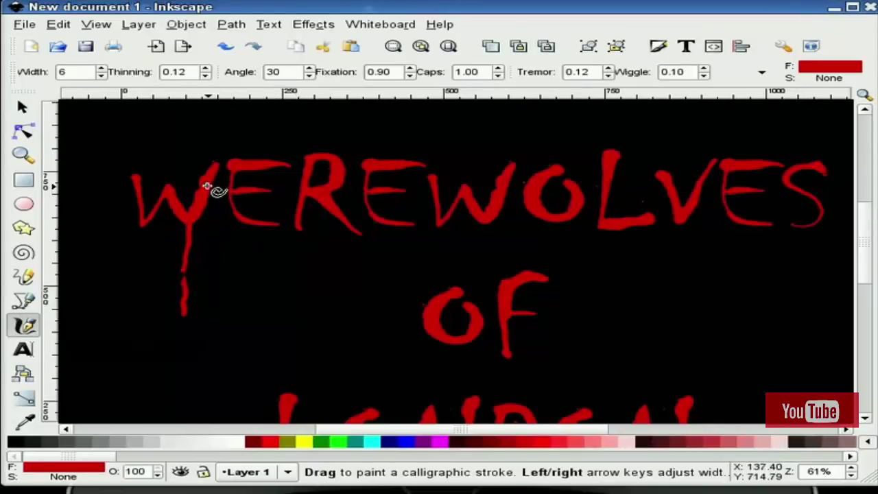
pyautogui.moveTo(210, 186); pyautogui.dragTo(211, 249)
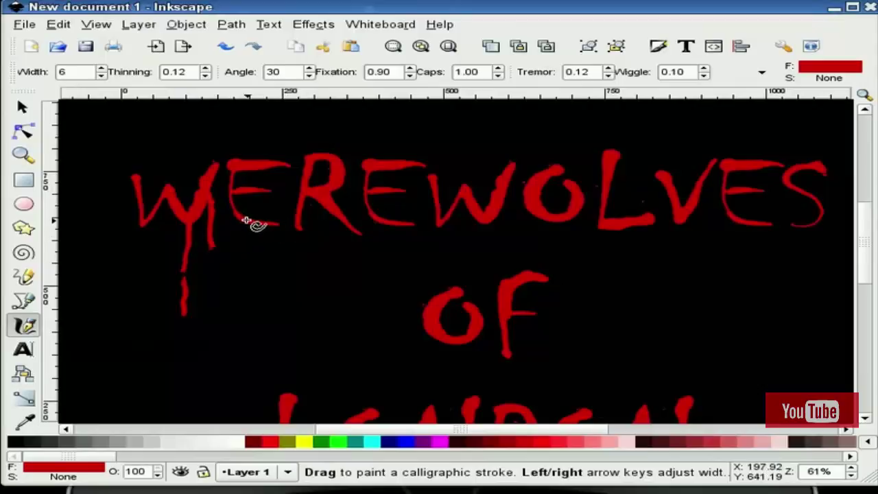
pyautogui.moveTo(247, 221); pyautogui.dragTo(247, 283)
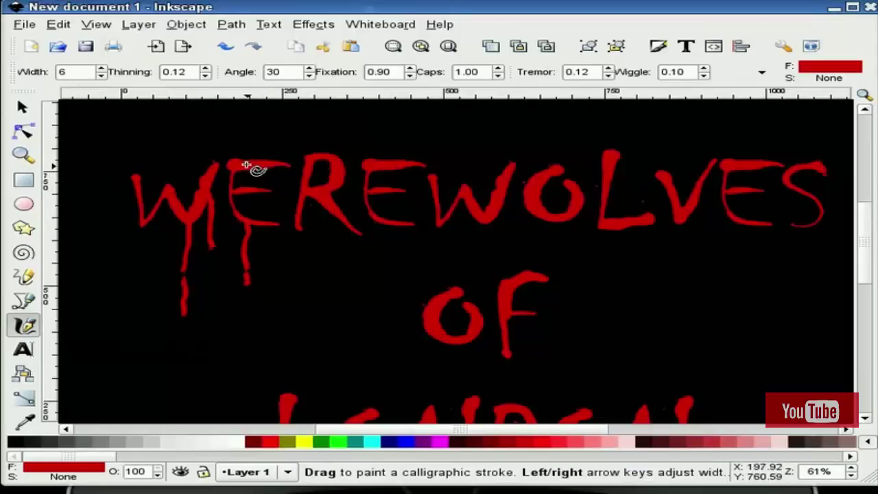
pyautogui.moveTo(255, 167); pyautogui.dragTo(254, 206)
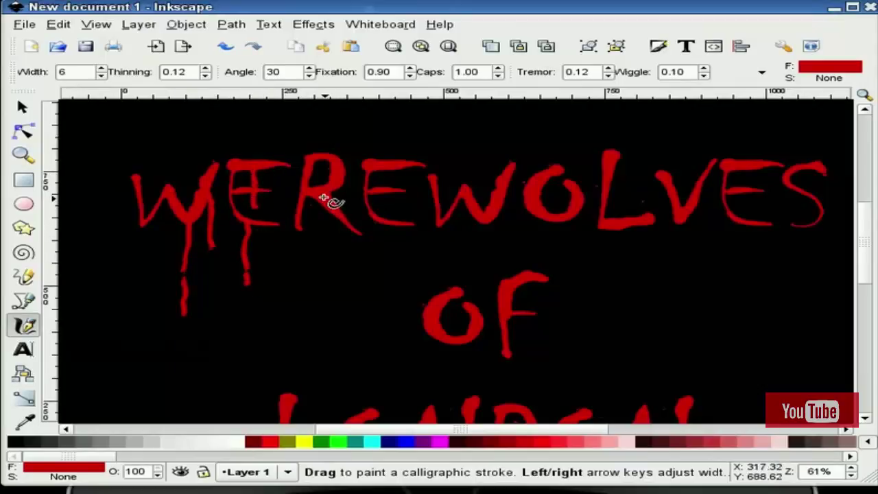
pyautogui.moveTo(328, 205); pyautogui.dragTo(328, 284)
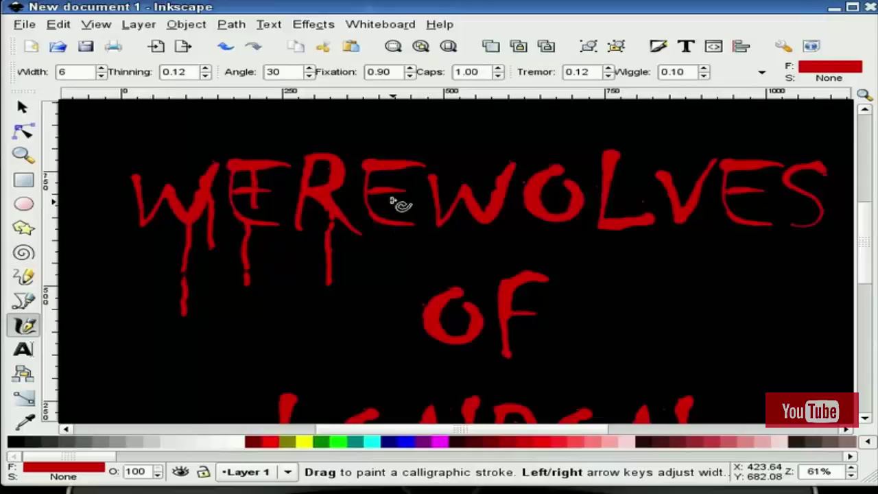
pyautogui.moveTo(392, 192); pyautogui.dragTo(384, 264)
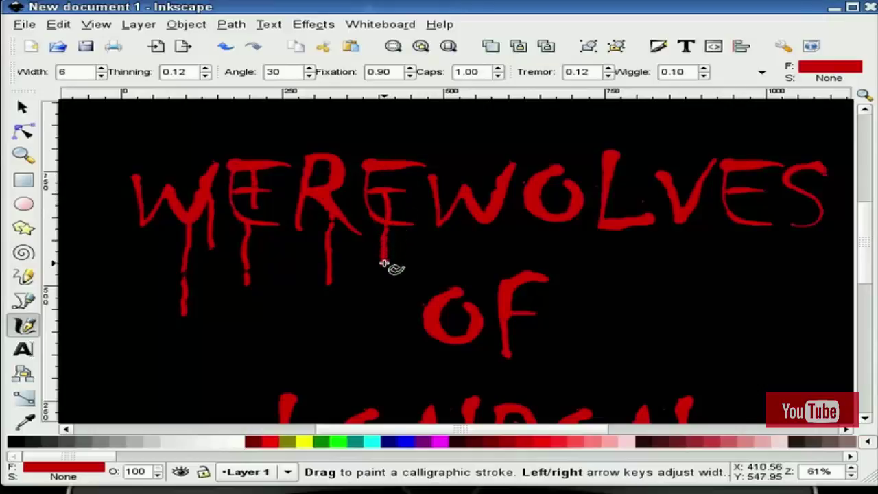
# - Add drips below the second W, O, L, V, last E and S
pyautogui.moveTo(475, 214)
pyautogui.mouseDown()
pyautogui.moveTo(476, 259)
pyautogui.moveTo(497, 253)
pyautogui.mouseUp()
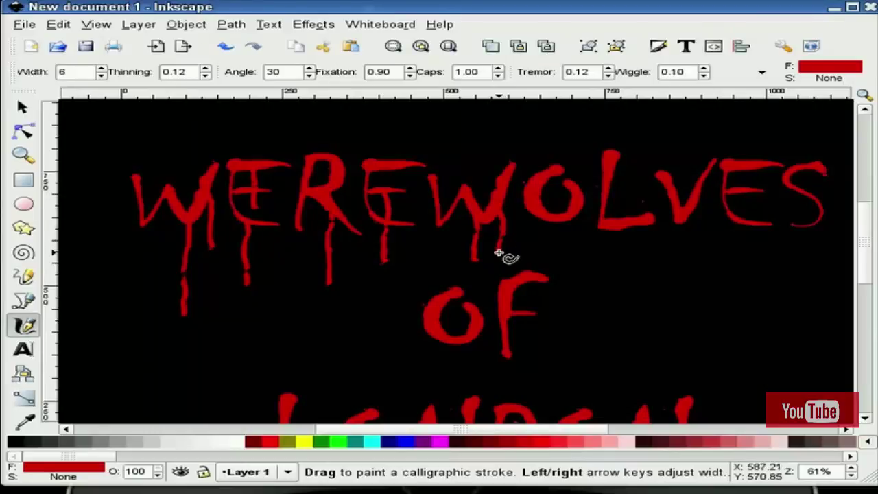
pyautogui.moveTo(533, 209); pyautogui.dragTo(531, 255)
pyautogui.moveTo(566, 204); pyautogui.dragTo(567, 246)
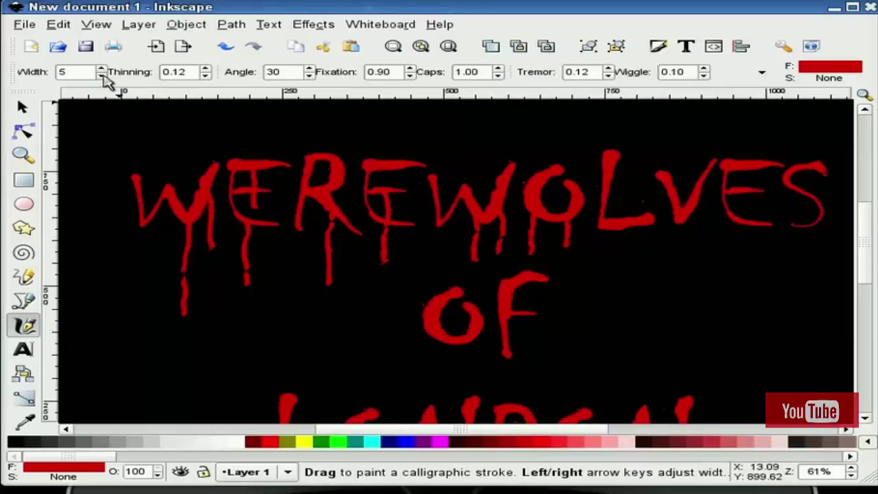
pyautogui.moveTo(610, 229); pyautogui.dragTo(611, 306)
pyautogui.moveTo(642, 220); pyautogui.dragTo(640, 254)
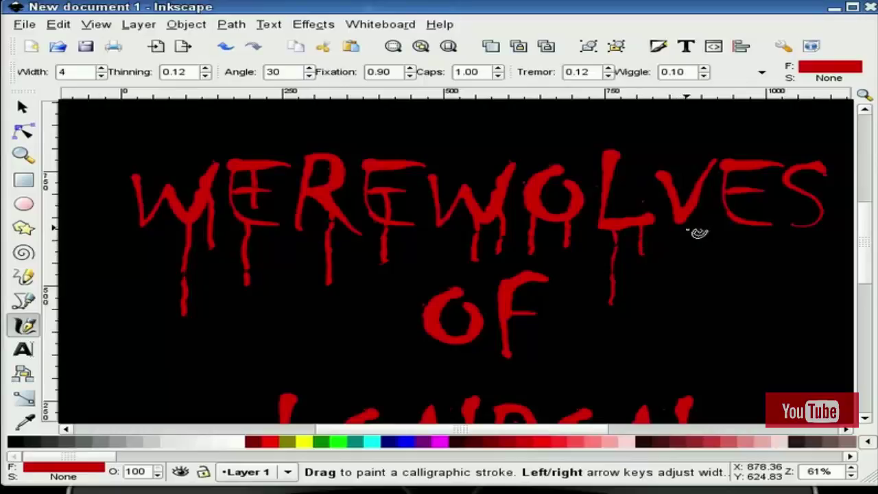
pyautogui.moveTo(661, 179)
pyautogui.mouseDown()
pyautogui.moveTo(684, 245)
pyautogui.moveTo(686, 299)
pyautogui.mouseUp()
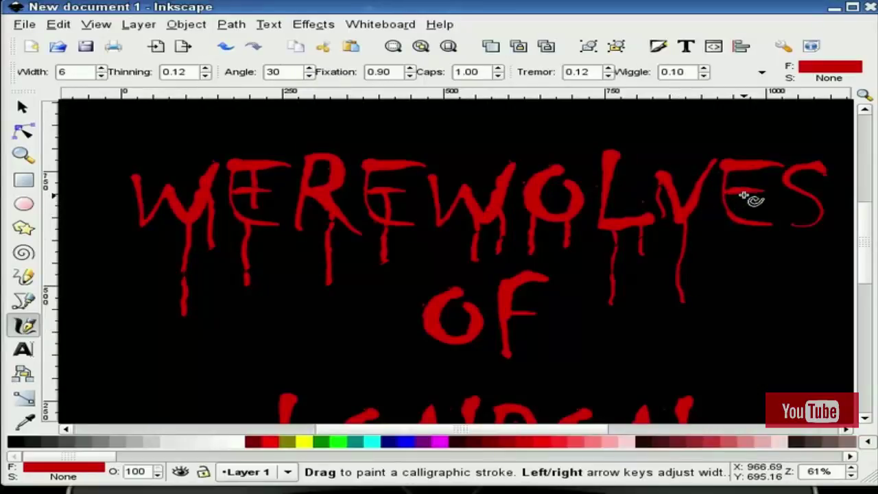
pyautogui.moveTo(744, 221); pyautogui.dragTo(746, 250)
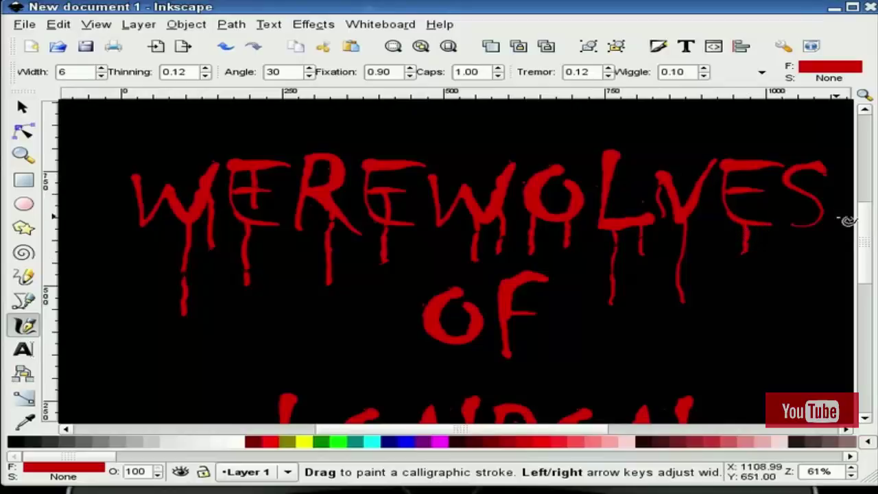
pyautogui.moveTo(815, 166); pyautogui.dragTo(819, 216)
# - Add red drips below the O and F of OF
pyautogui.scroll(-2, 628, 314)
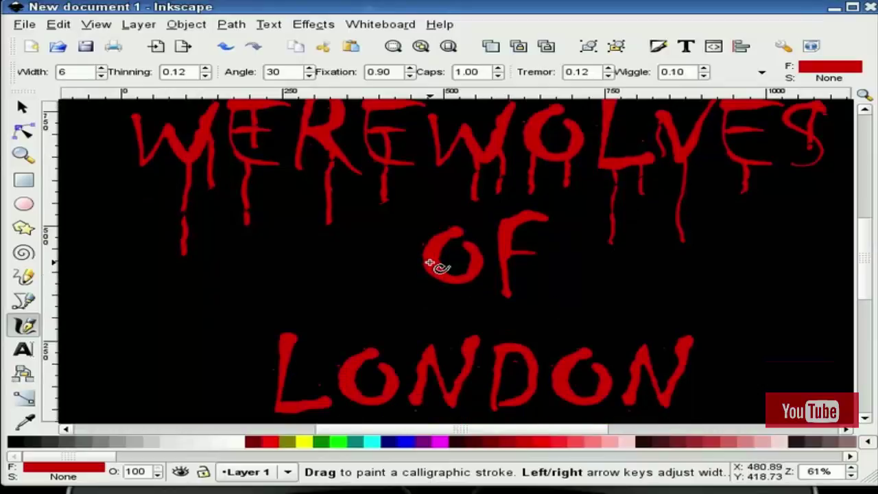
pyautogui.moveTo(428, 263); pyautogui.dragTo(433, 332)
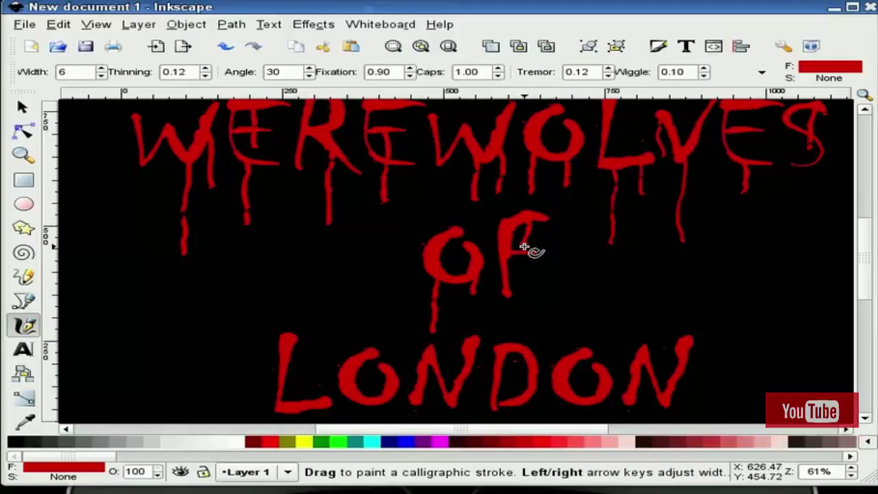
pyautogui.moveTo(516, 271); pyautogui.dragTo(508, 316)
# - Paint drips down from each letter of LONDON, through the final N
pyautogui.scroll(-4, 604, 310)
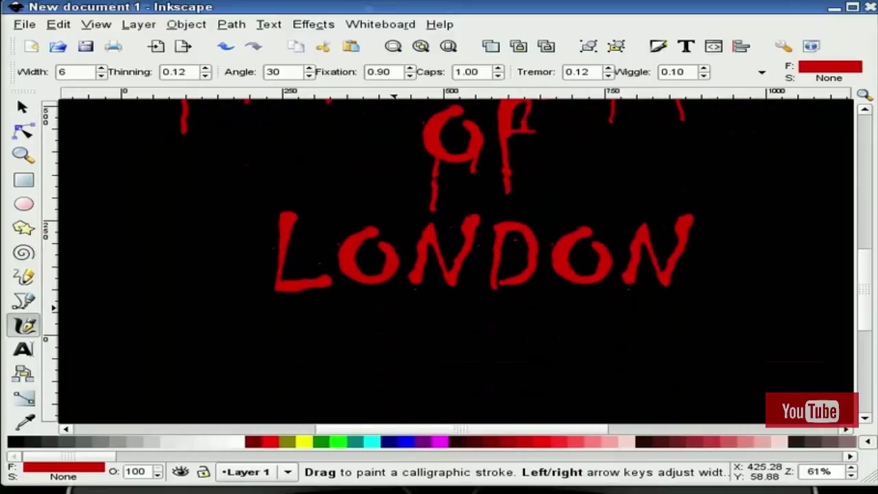
pyautogui.moveTo(328, 284); pyautogui.dragTo(327, 335)
pyautogui.moveTo(283, 291); pyautogui.dragTo(284, 314)
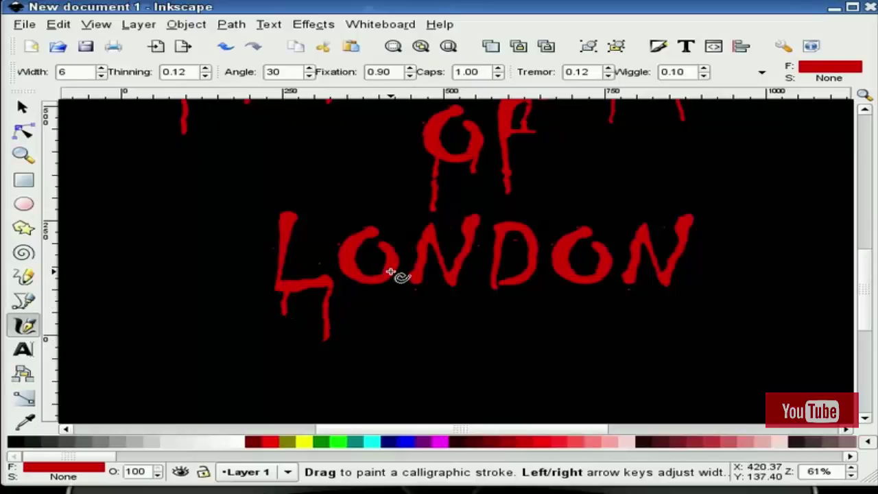
pyautogui.moveTo(389, 276); pyautogui.dragTo(389, 321)
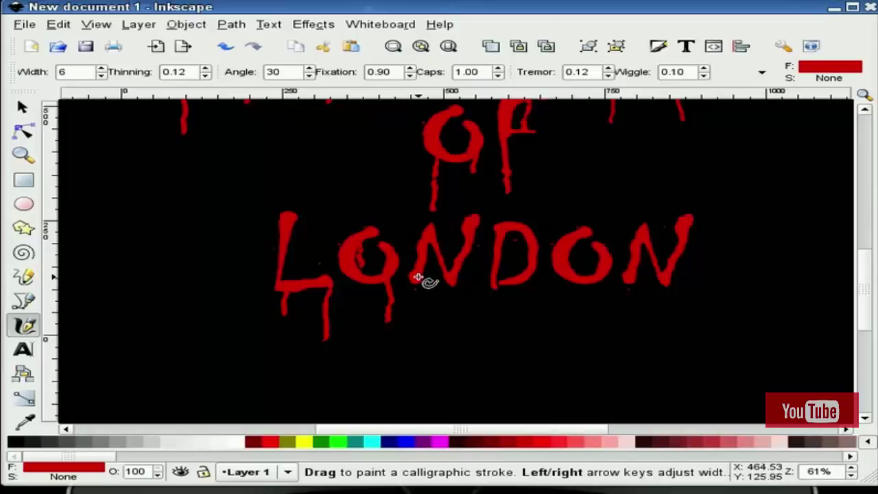
pyautogui.moveTo(413, 276); pyautogui.dragTo(414, 321)
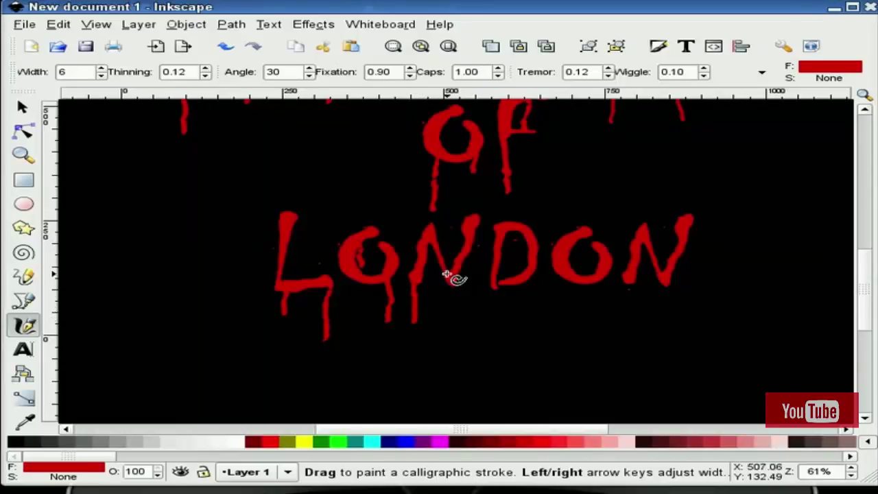
pyautogui.moveTo(453, 274); pyautogui.dragTo(448, 313)
pyautogui.moveTo(474, 232)
pyautogui.mouseDown()
pyautogui.moveTo(466, 281)
pyautogui.moveTo(515, 317)
pyautogui.moveTo(516, 328)
pyautogui.mouseUp()
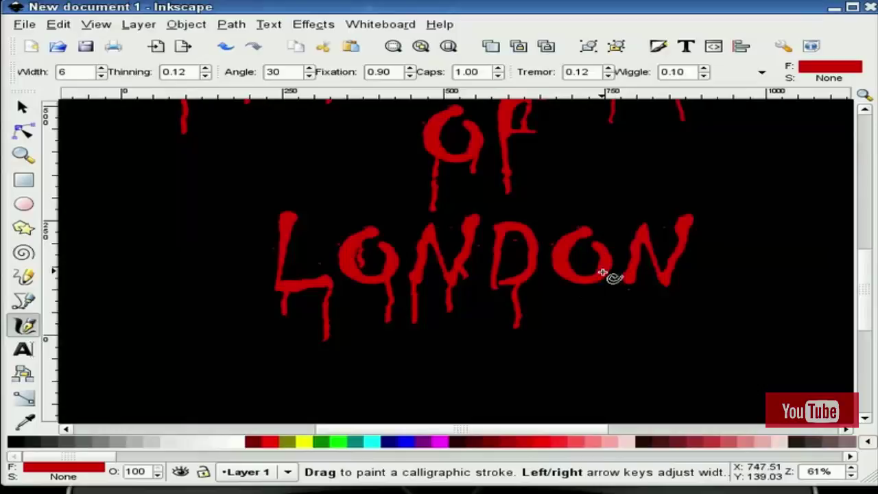
pyautogui.moveTo(602, 272); pyautogui.dragTo(604, 320)
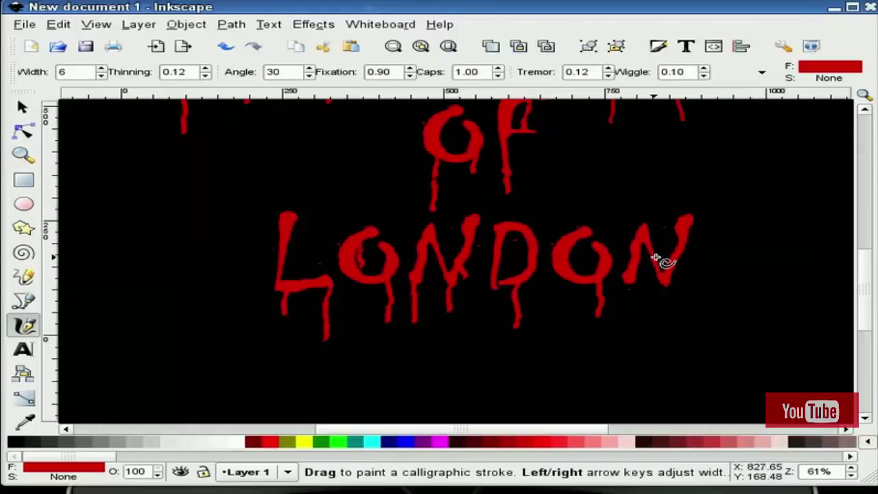
pyautogui.moveTo(657, 262)
pyautogui.mouseDown()
pyautogui.moveTo(669, 334)
pyautogui.moveTo(657, 343)
pyautogui.mouseUp()
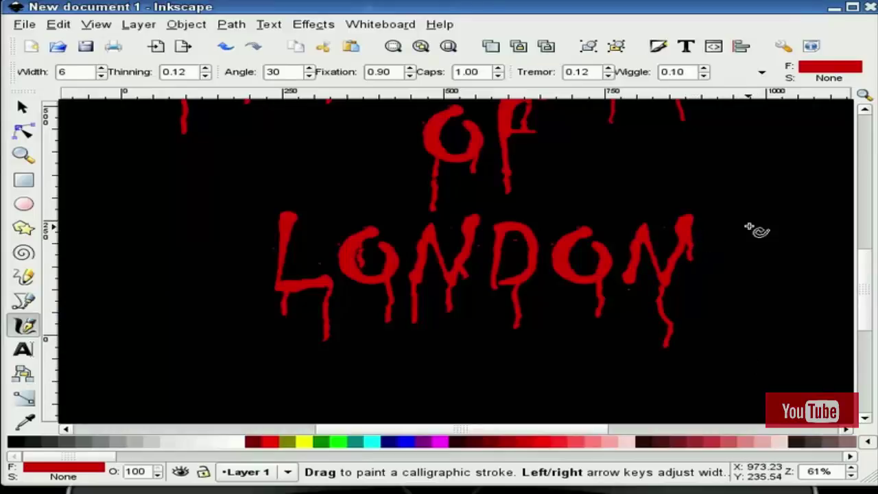
# - Zoom out and rubber-band select all 32 letter and drip objects
pyautogui.click(22, 155)
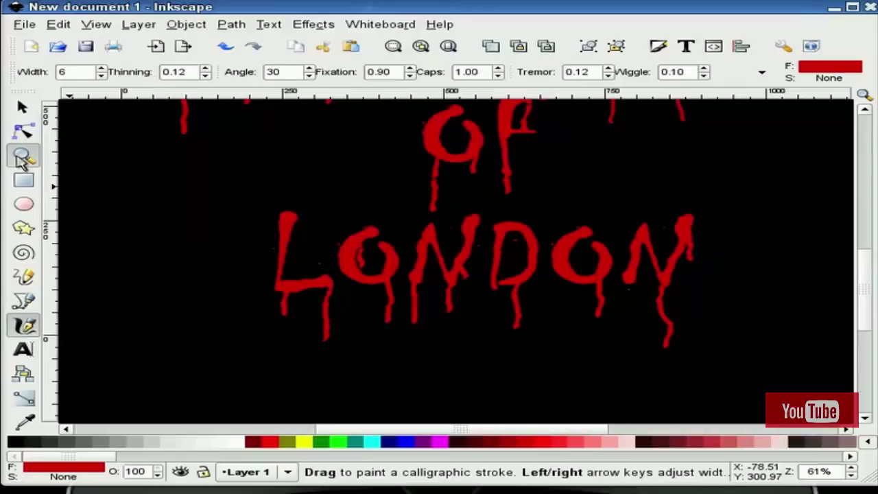
pyautogui.click(73, 72)
pyautogui.scroll(3, 268, 274)
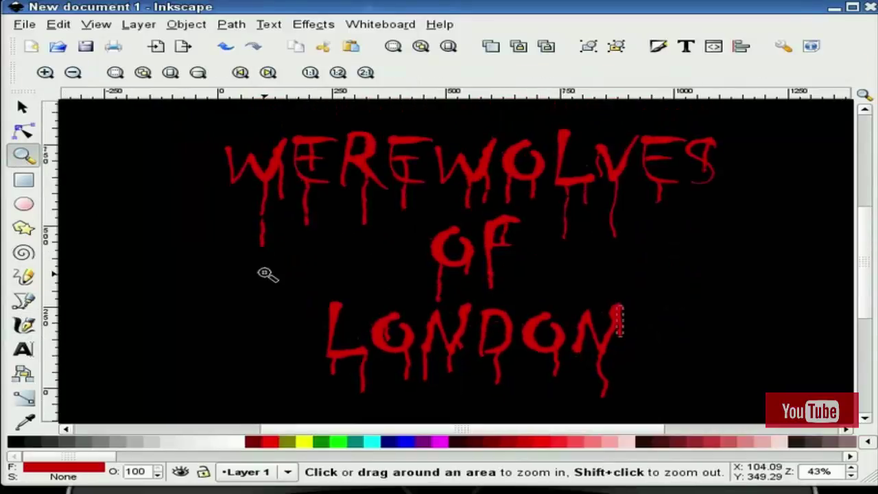
pyautogui.click(23, 110)
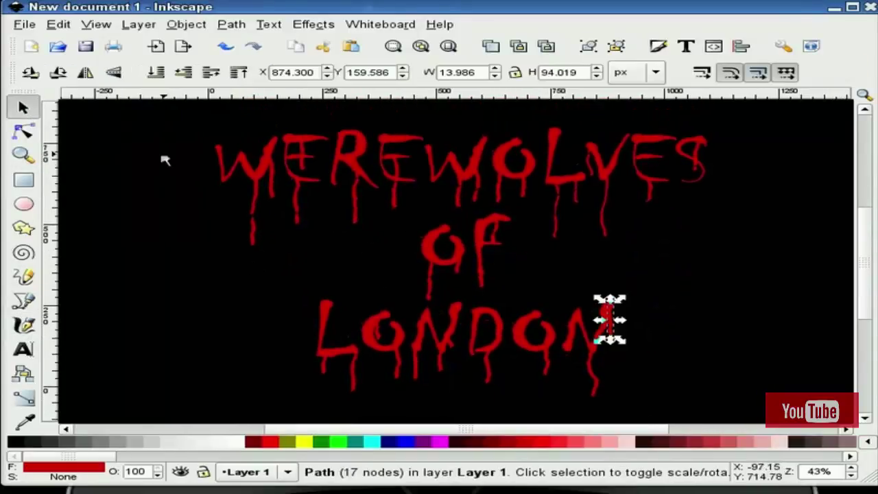
pyautogui.click(157, 143)
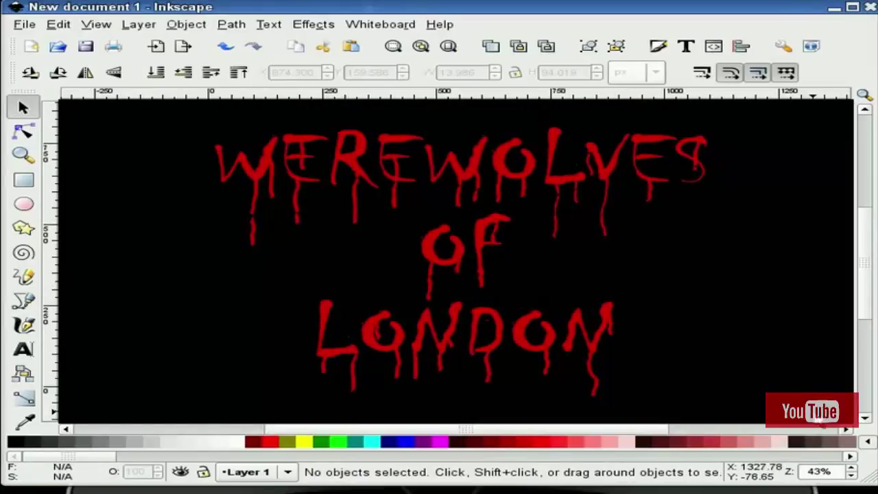
pyautogui.moveTo(818, 415); pyautogui.dragTo(156, 110)
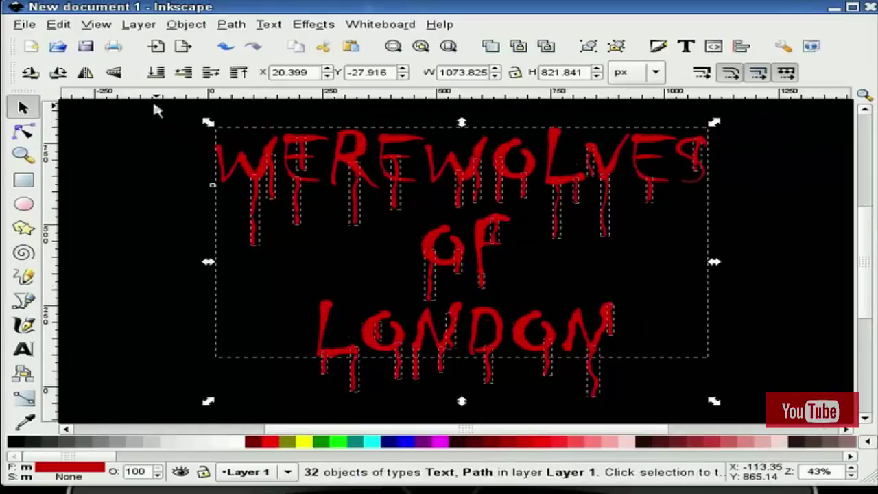
# - Union the selection into one path and shift it slightly right
pyautogui.click(230, 25)
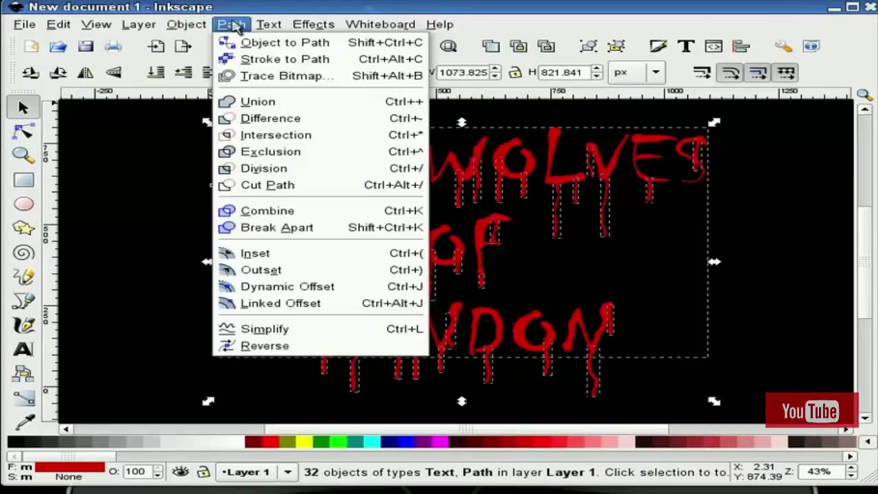
pyautogui.click(257, 102)
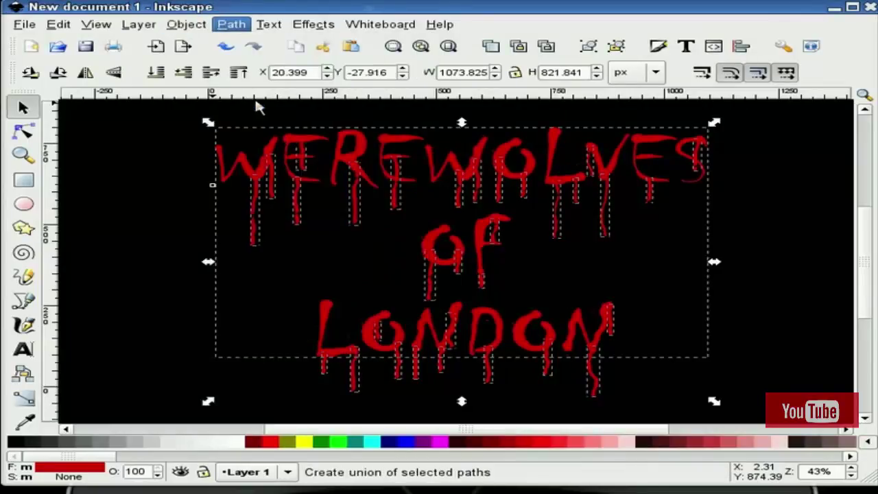
pyautogui.click(140, 197)
pyautogui.moveTo(290, 185)
pyautogui.mouseDown()
pyautogui.moveTo(305, 180)
pyautogui.moveTo(295, 196)
pyautogui.moveTo(300, 186)
pyautogui.mouseUp()
# - Zoom in on the letters WERE with the Zoom tool
pyautogui.click(192, 198)
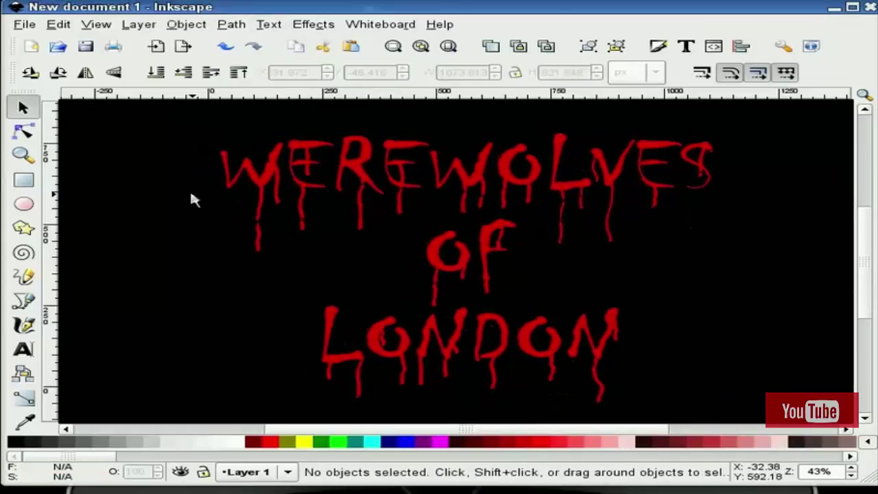
pyautogui.click(37, 162)
pyautogui.moveTo(188, 227)
pyautogui.mouseDown()
pyautogui.moveTo(348, 171)
pyautogui.moveTo(421, 131)
pyautogui.mouseUp()
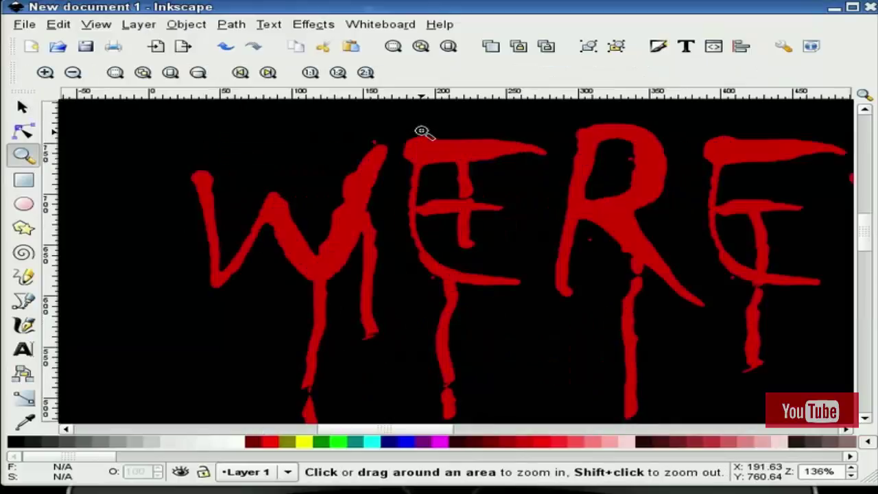
# - Duplicate the merged red lettering path from its context menu so the copies stack over the original
pyautogui.click(22, 106)
pyautogui.click(279, 203)
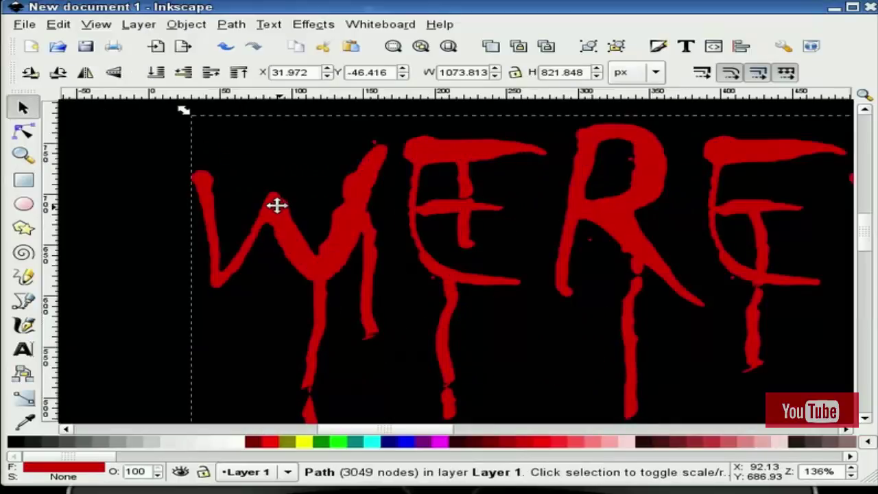
pyautogui.rightClick(279, 208)
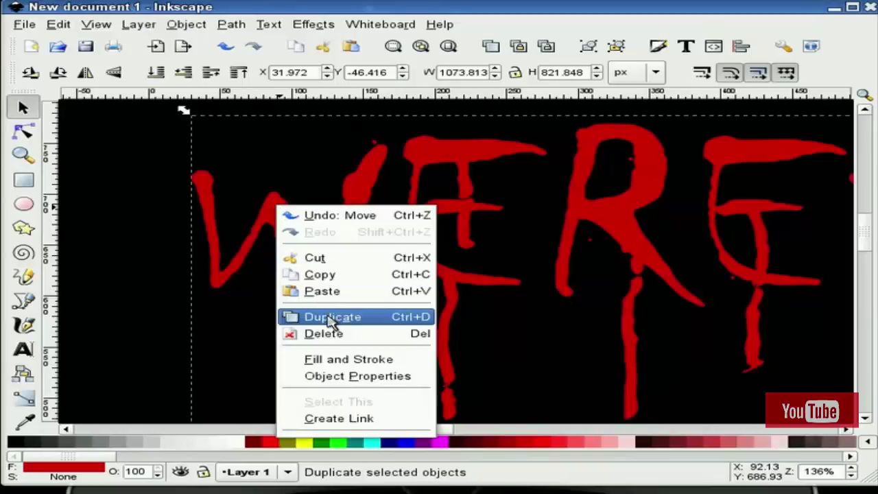
pyautogui.click(328, 317)
pyautogui.rightClick(287, 244)
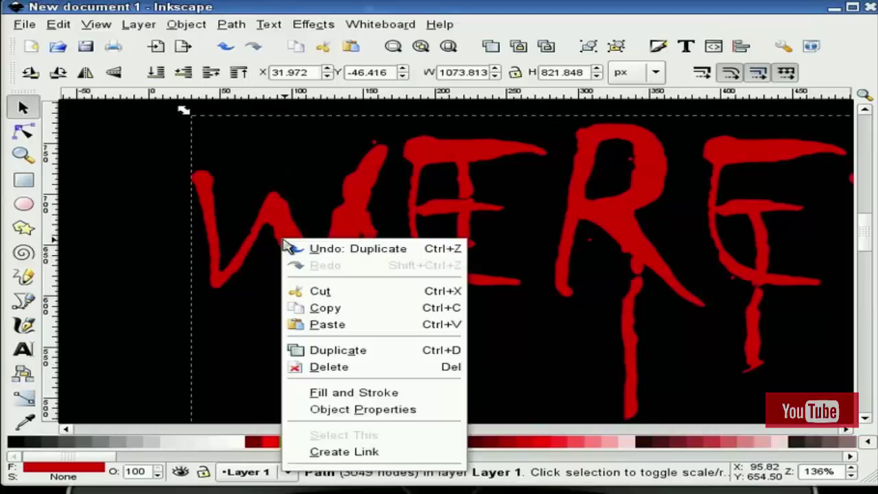
pyautogui.click(332, 351)
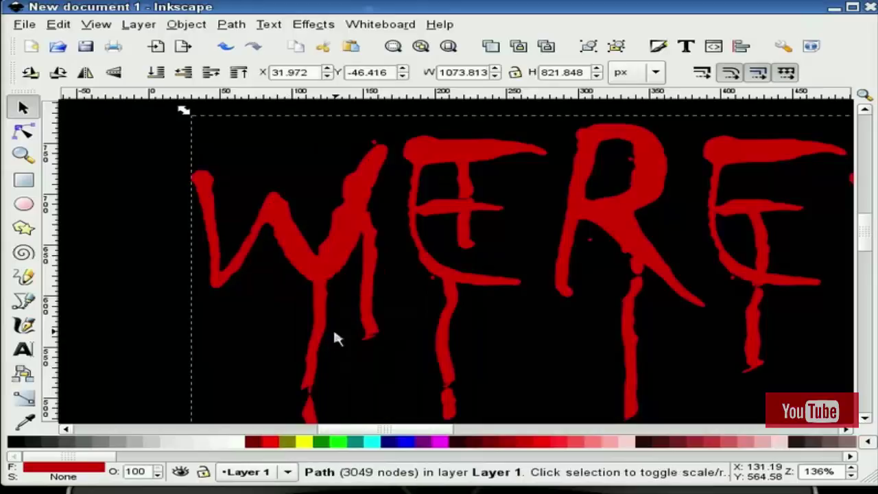
pyautogui.click(167, 227)
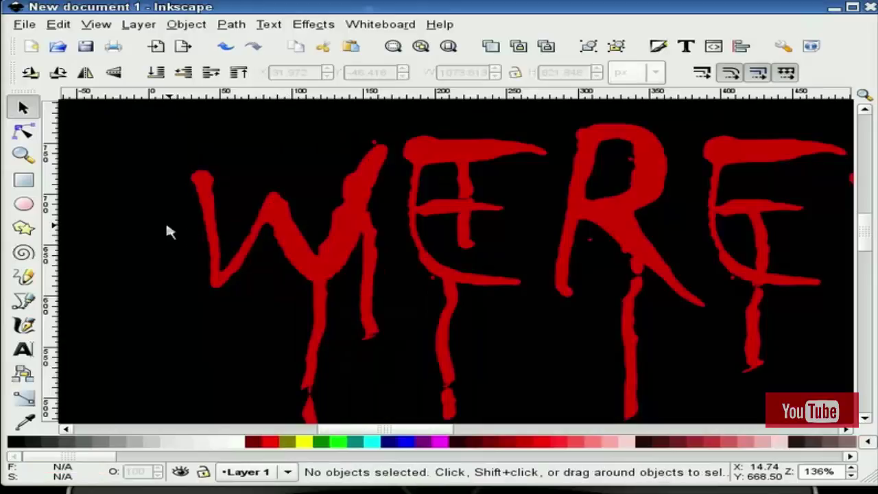
# - Fill the top copy of the lettering with white
pyautogui.click(306, 253)
pyautogui.click(239, 442)
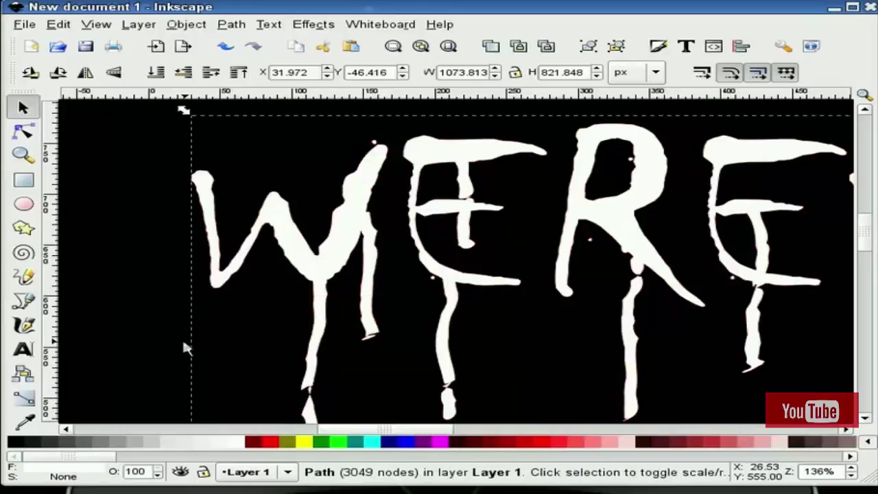
pyautogui.click(142, 313)
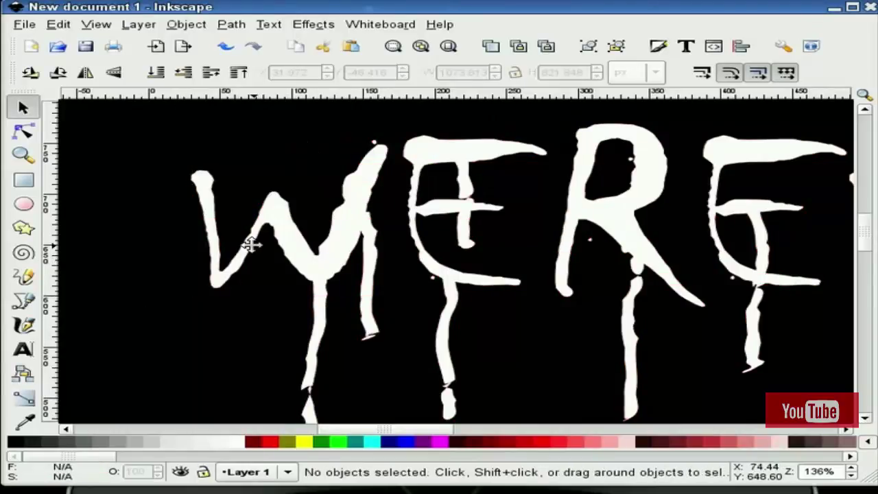
# - Shift the white lettering about 3 px up-left to reveal a red edge, then reselect it
pyautogui.moveTo(281, 232); pyautogui.dragTo(276, 231)
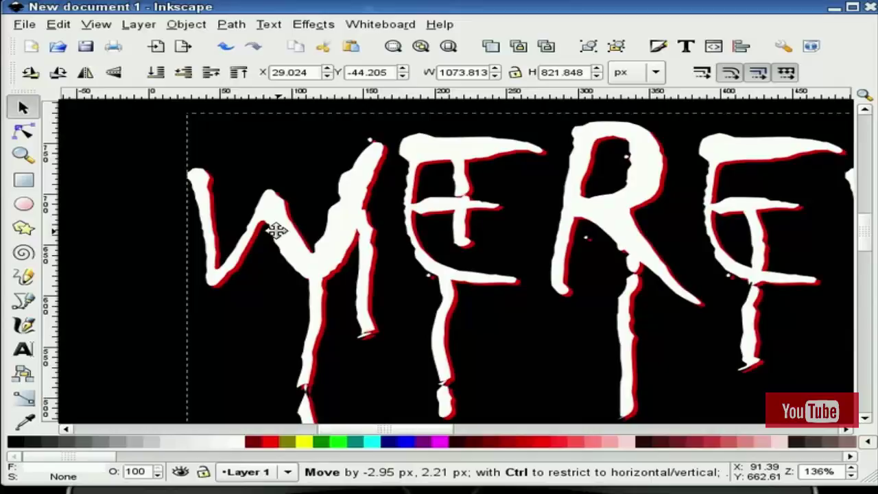
pyautogui.moveTo(277, 231); pyautogui.dragTo(276, 231)
pyautogui.click(174, 240)
pyautogui.click(299, 251)
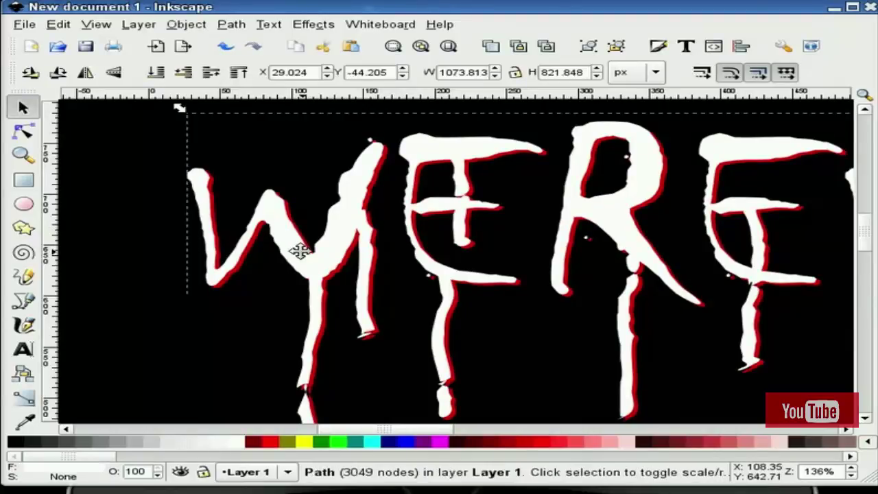
# - Shift-select the red lettering with the white copy and apply Path > Difference
pyautogui.press('shift')
pyautogui.keyDown('shift'); pyautogui.click(216, 183); pyautogui.keyUp('shift')
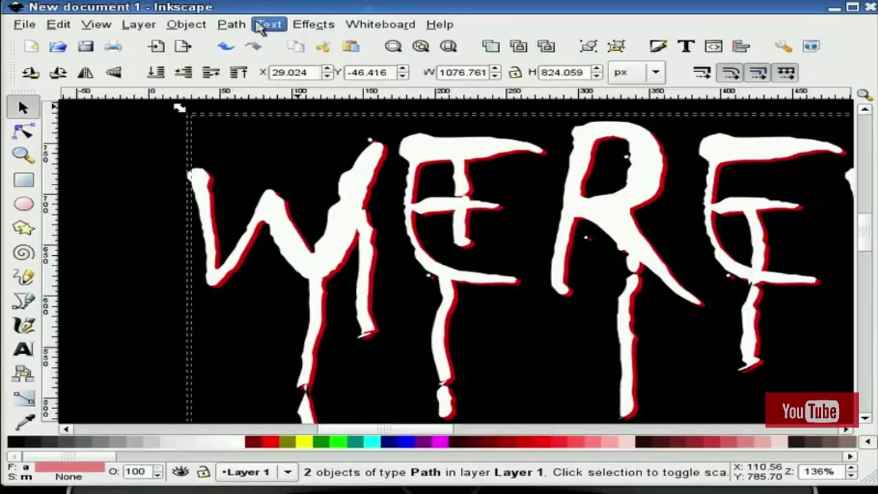
pyautogui.click(231, 24)
pyautogui.click(260, 119)
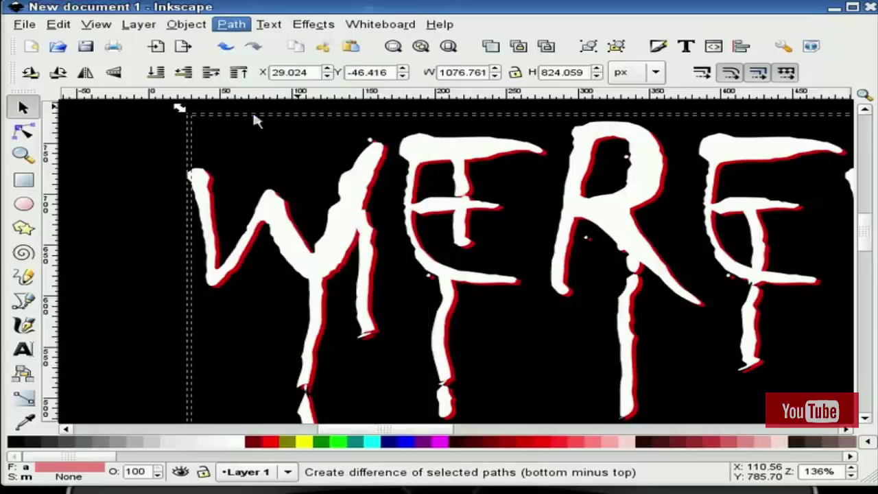
pyautogui.click(250, 444)
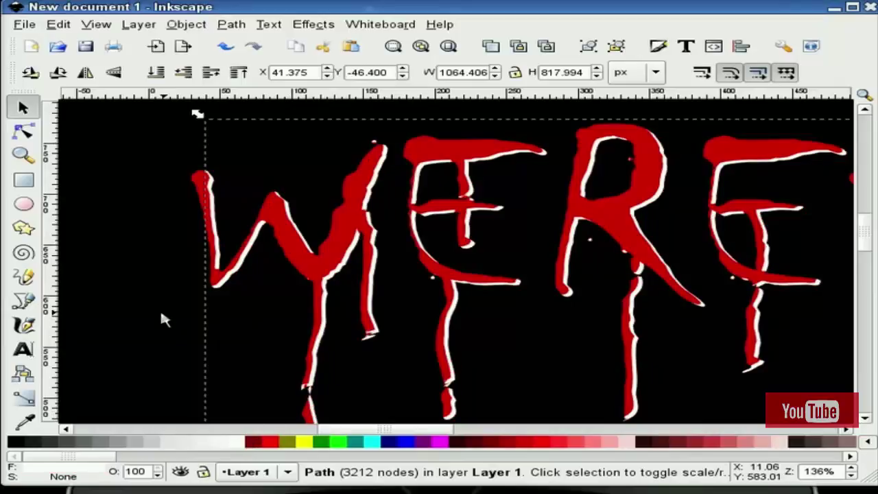
pyautogui.press('Escape')
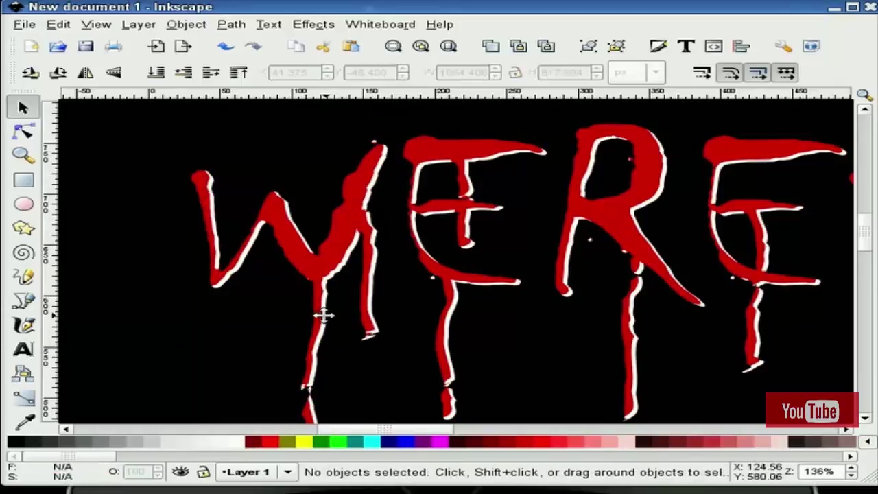
pyautogui.moveTo(332, 332); pyautogui.dragTo(280, 312)
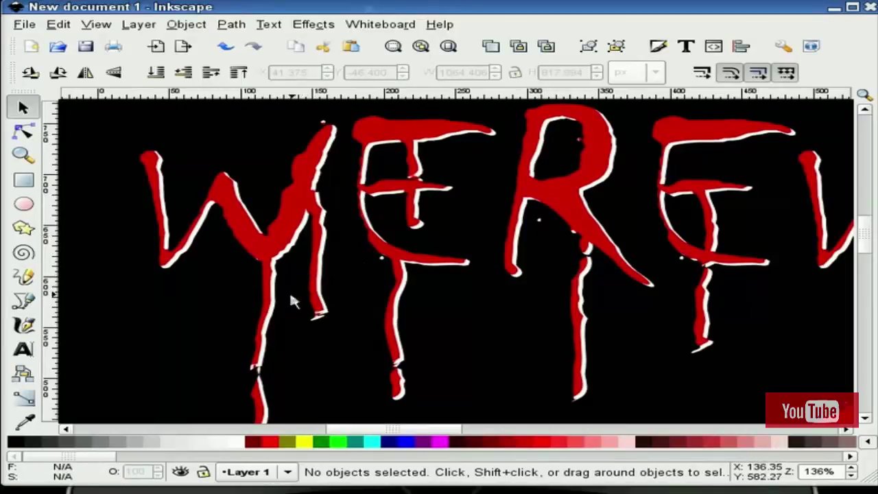
# - Set Blur to 0.2 and Alpha to 215 on the highlight path in Fill and Stroke
pyautogui.click(290, 238)
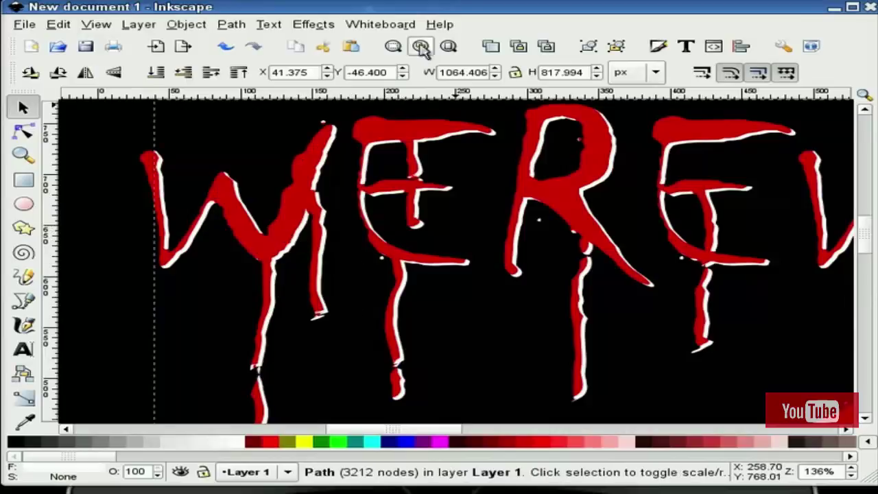
pyautogui.click(319, 26)
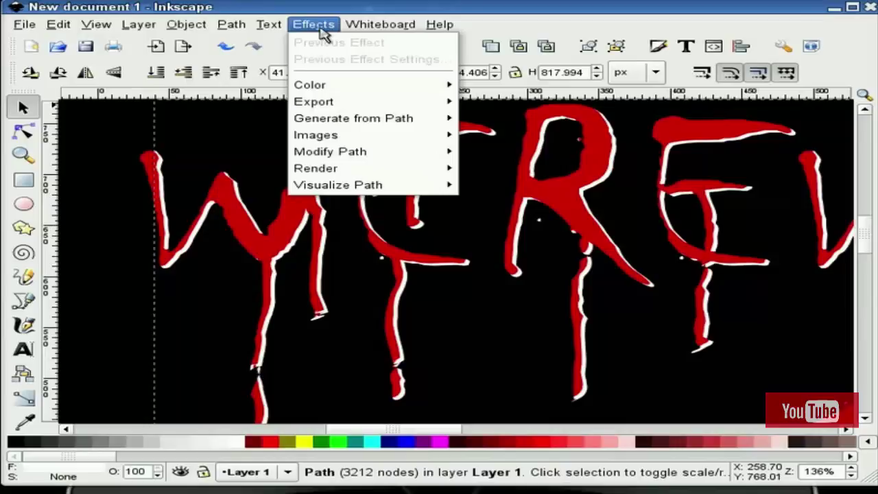
pyautogui.click(336, 29)
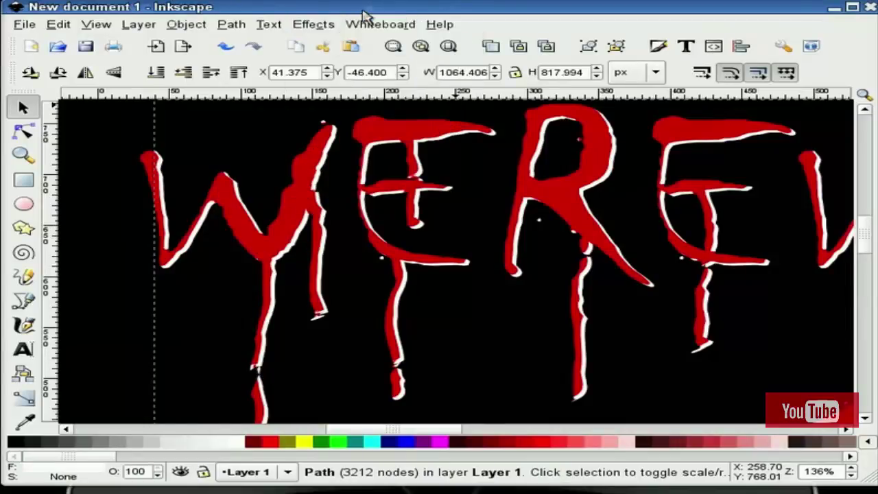
pyautogui.click(660, 47)
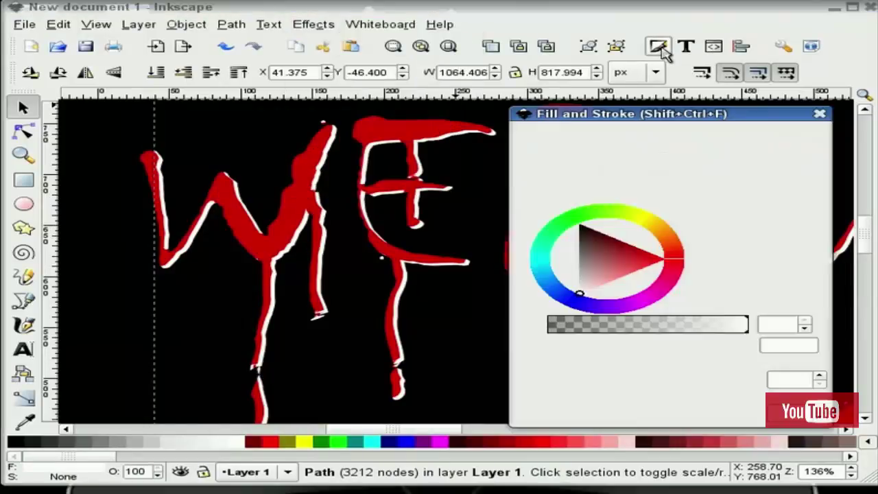
pyautogui.moveTo(688, 115); pyautogui.dragTo(687, 100)
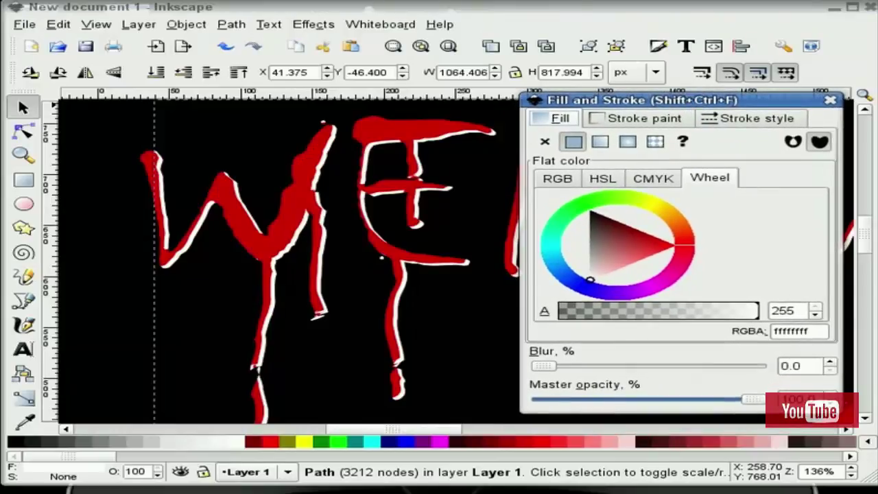
pyautogui.tripleClick(800, 365)
pyautogui.write('.2')
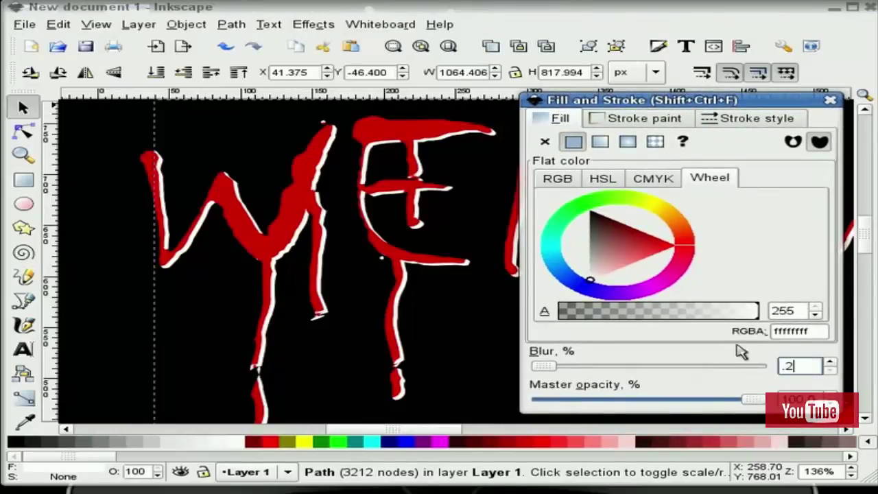
pyautogui.tripleClick(768, 311)
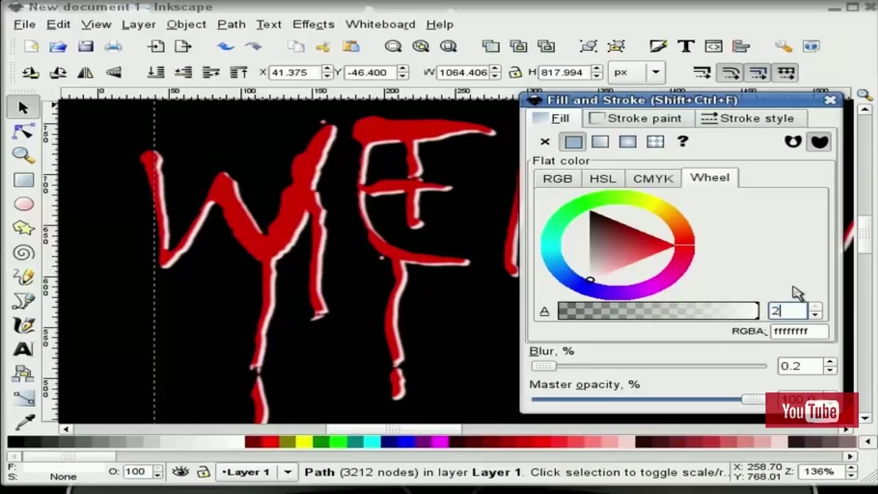
pyautogui.write('15')
pyautogui.click(802, 365)
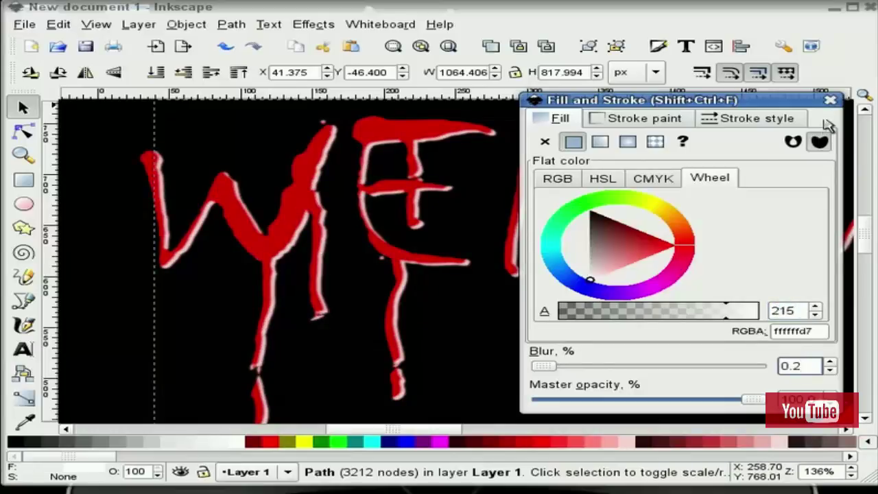
pyautogui.click(108, 308)
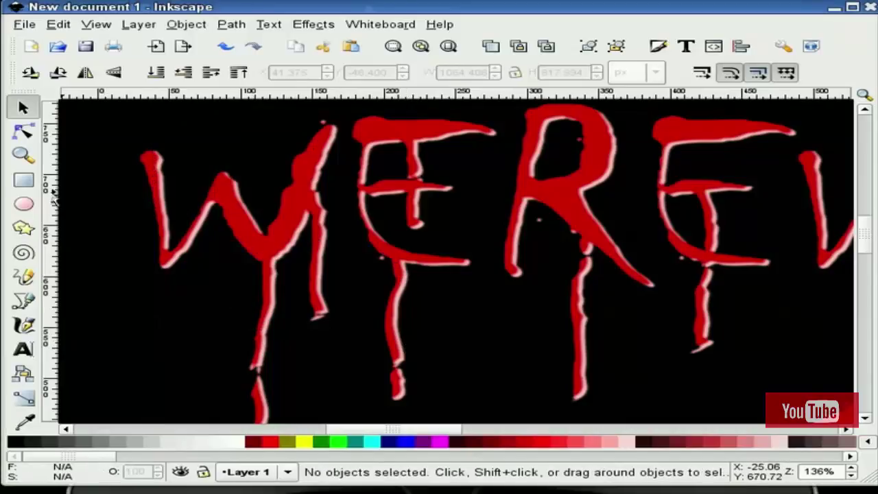
# - Zoom out and fit the drawing so the full WEREWOLVES OF LONDON title shows
pyautogui.click(23, 155)
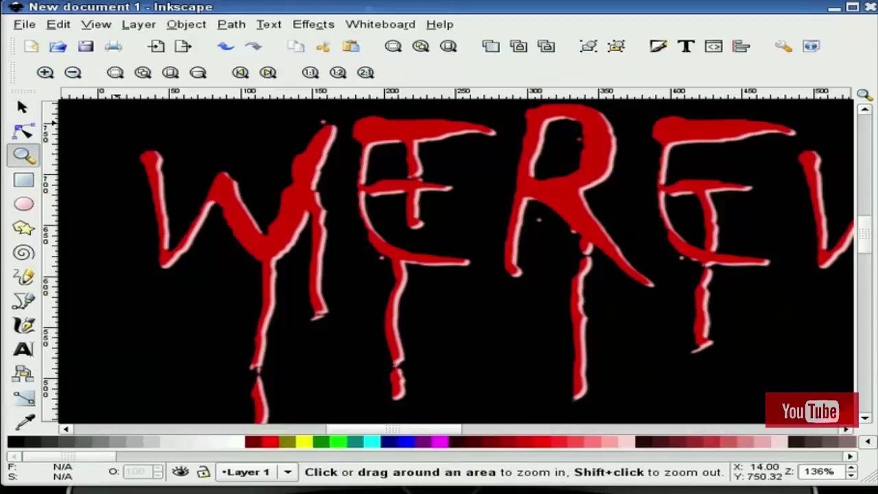
pyautogui.click(73, 73)
pyautogui.click(72, 72)
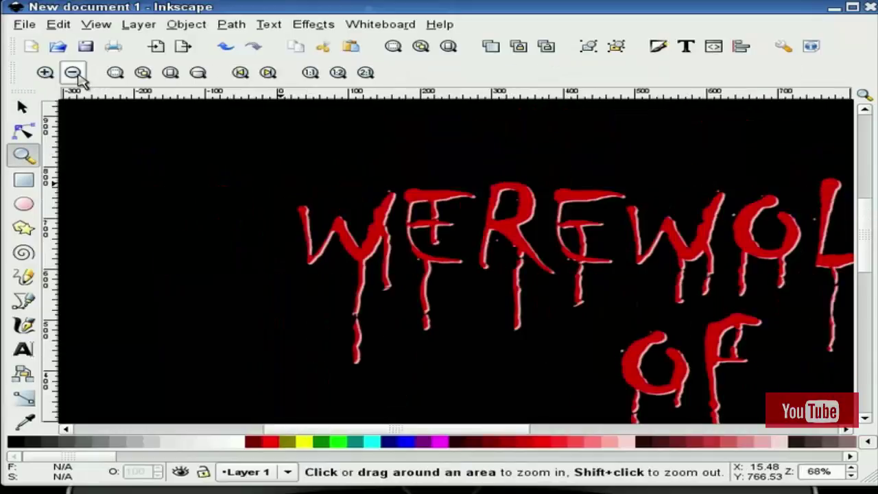
pyautogui.click(75, 74)
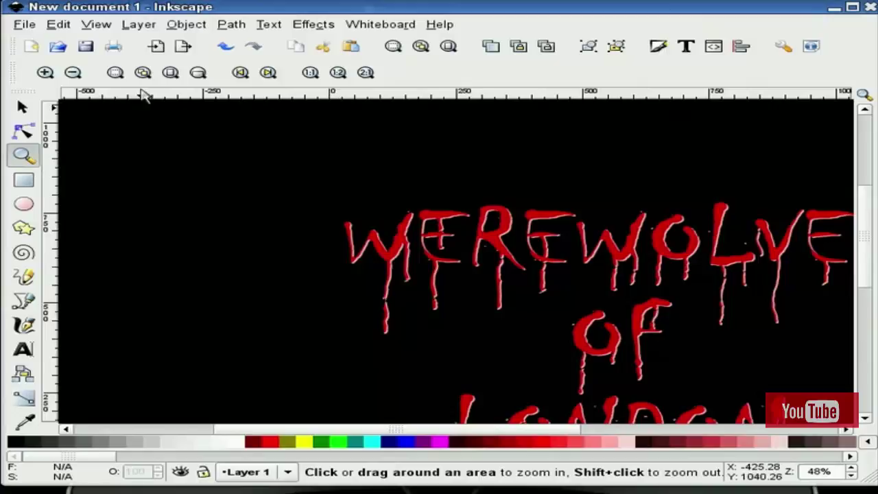
pyautogui.click(171, 73)
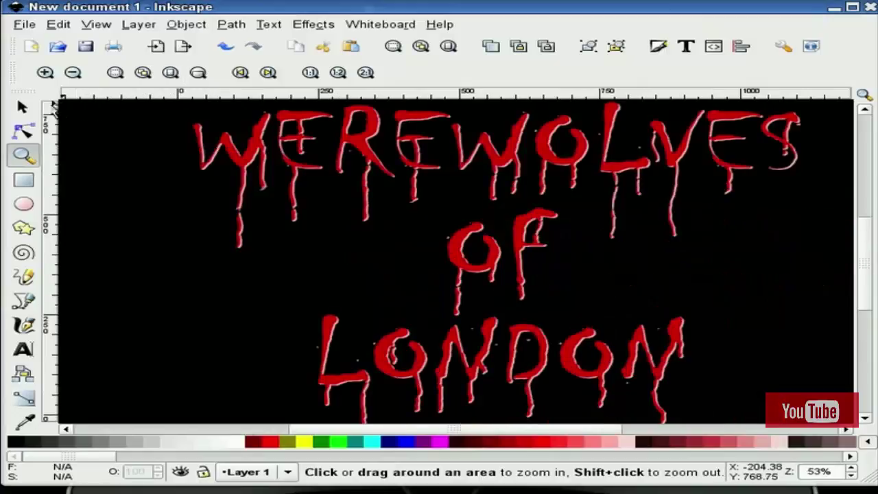
pyautogui.click(22, 107)
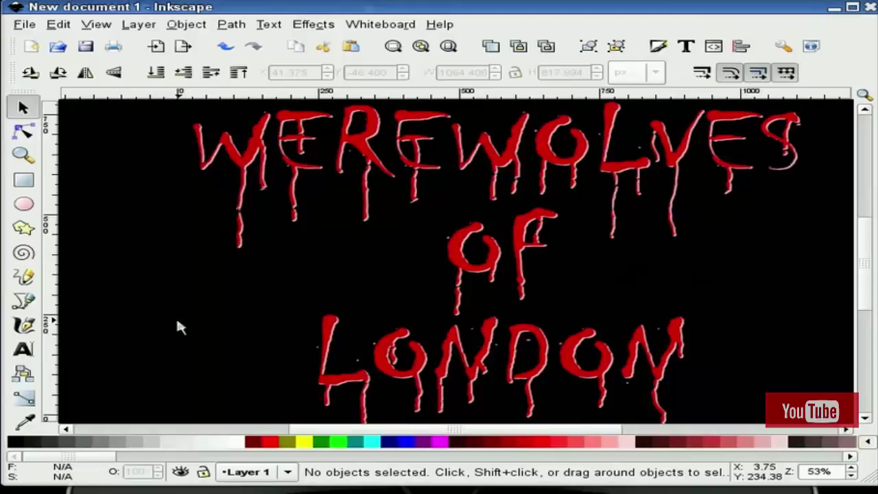
pyautogui.hscroll(2, 161, 324)
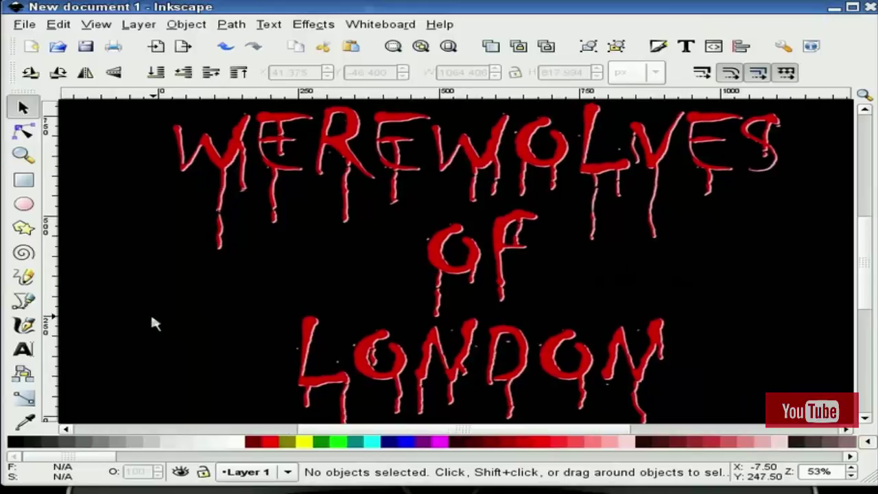